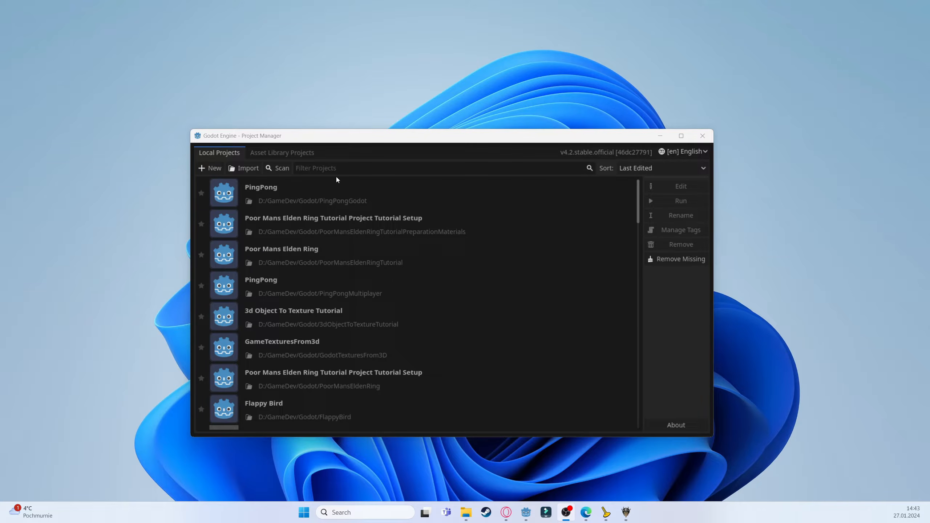
Start a new project and browse its project path to the D:/GameDev/Godot folder
left_click(215, 168)
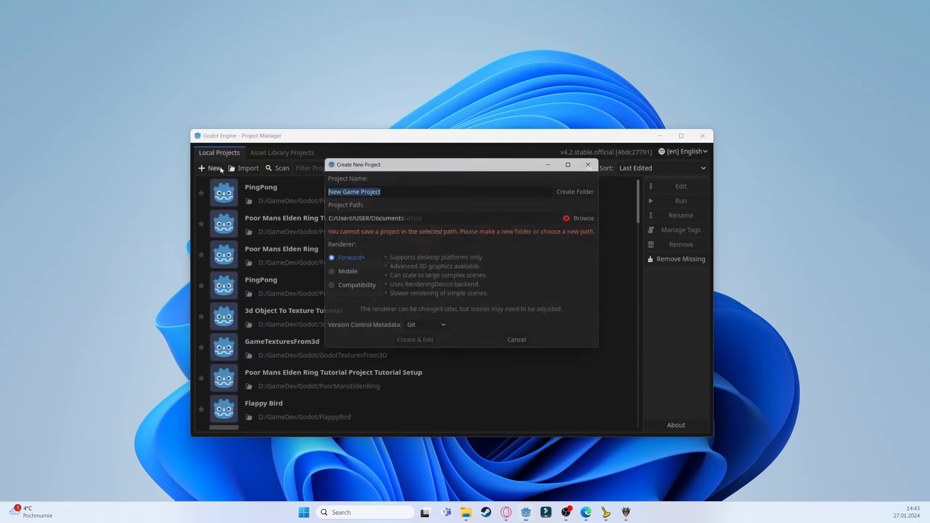
left_click(599, 219)
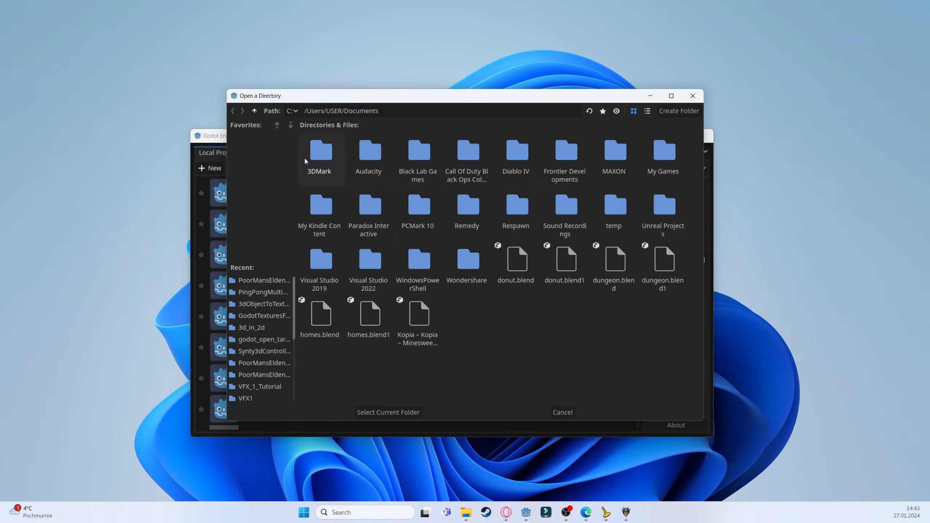
left_click(254, 111)
left_click(263, 279)
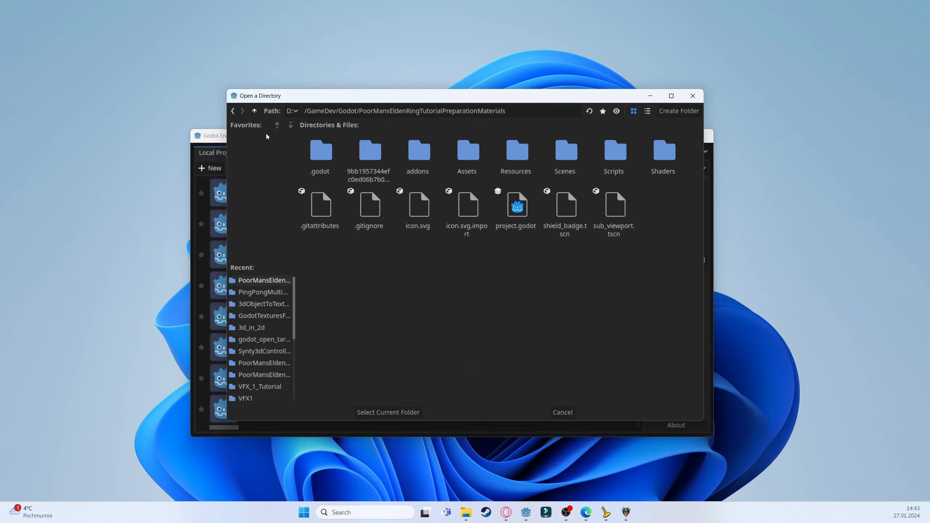
left_click(254, 111)
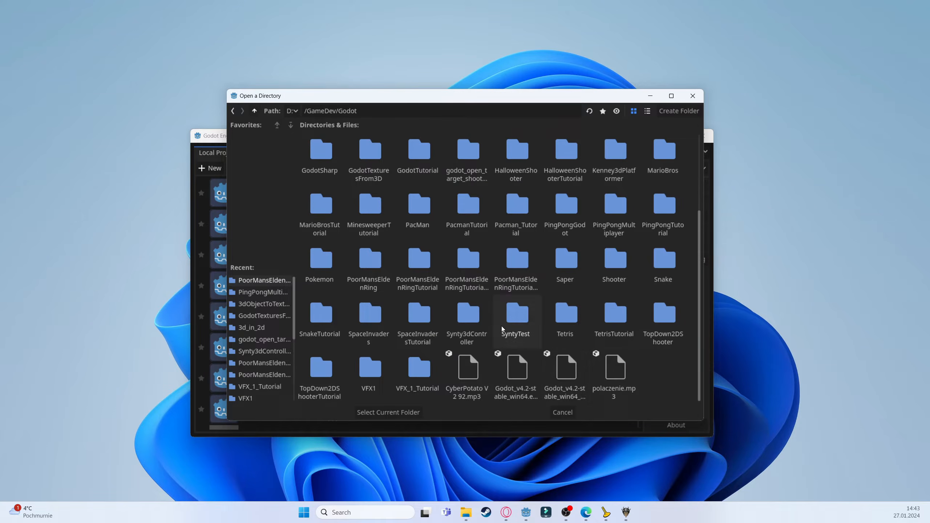
Create a new folder named GridTextures there, select it as the project path and create the Grid Textures project
right_click(630, 369)
left_click(648, 358)
right_click(658, 365)
left_click(678, 372)
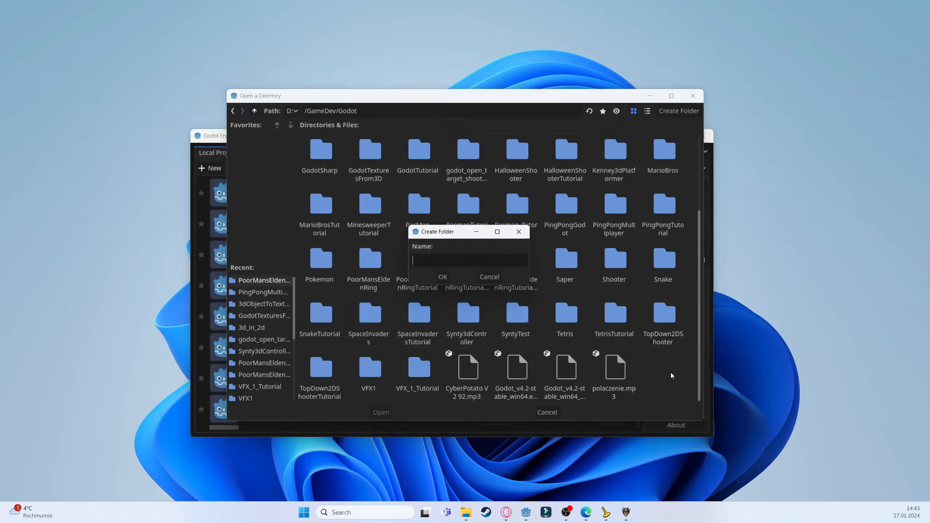
type("GridTextures")
key("Return")
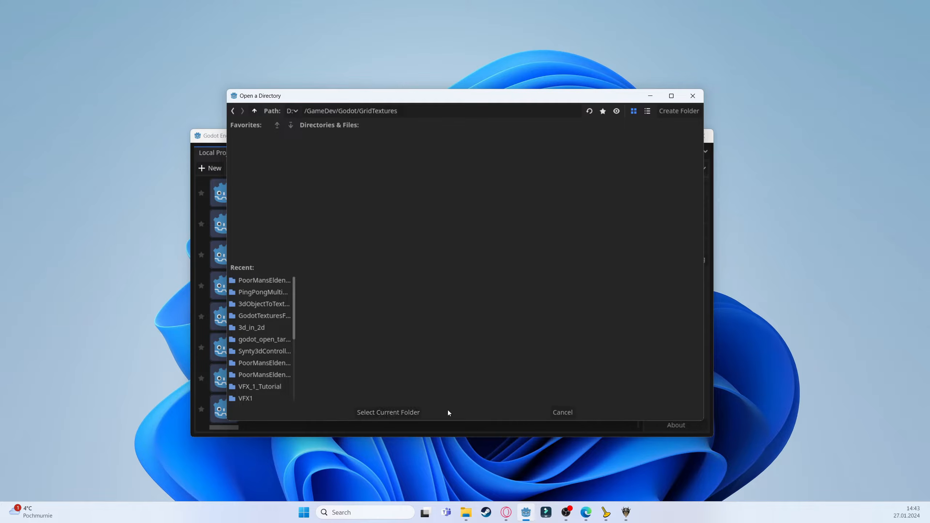
left_click(401, 411)
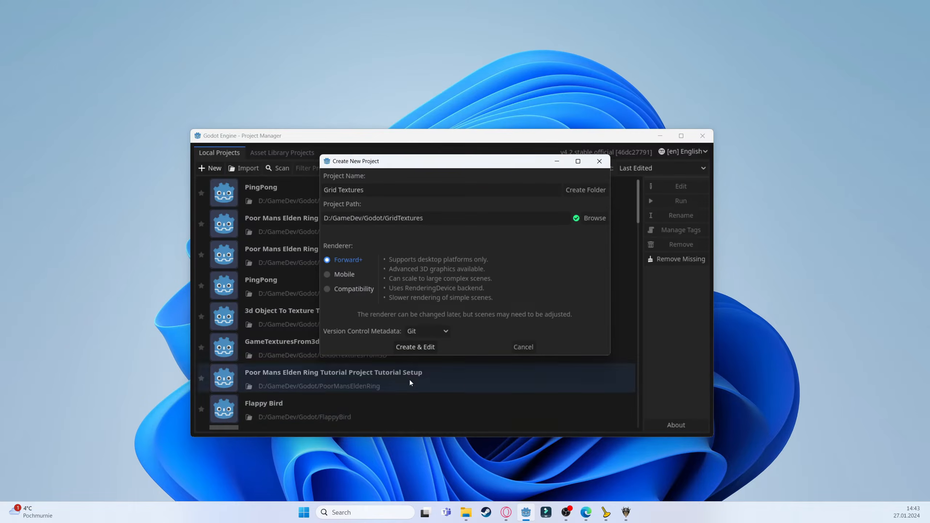
left_click(430, 346)
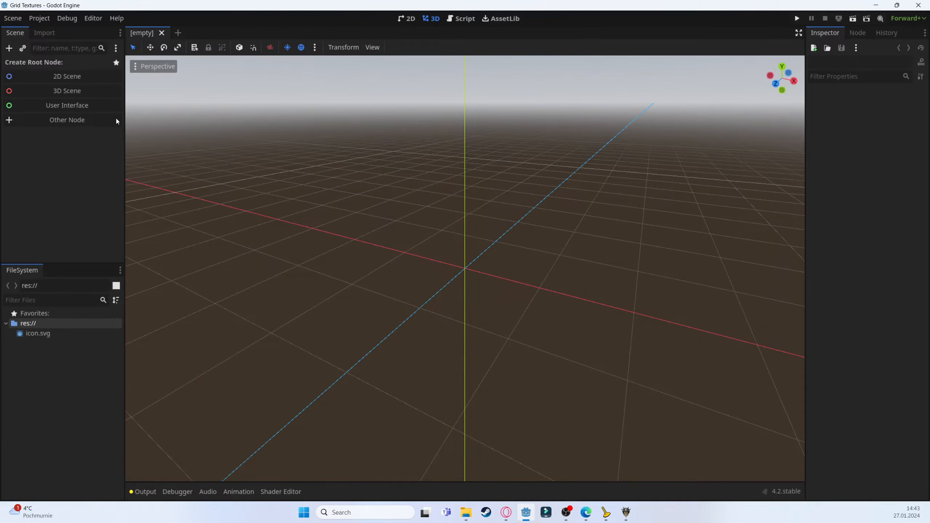
Create a 3D Scene root node and add a MeshInstance3D child node to it
left_click(73, 96)
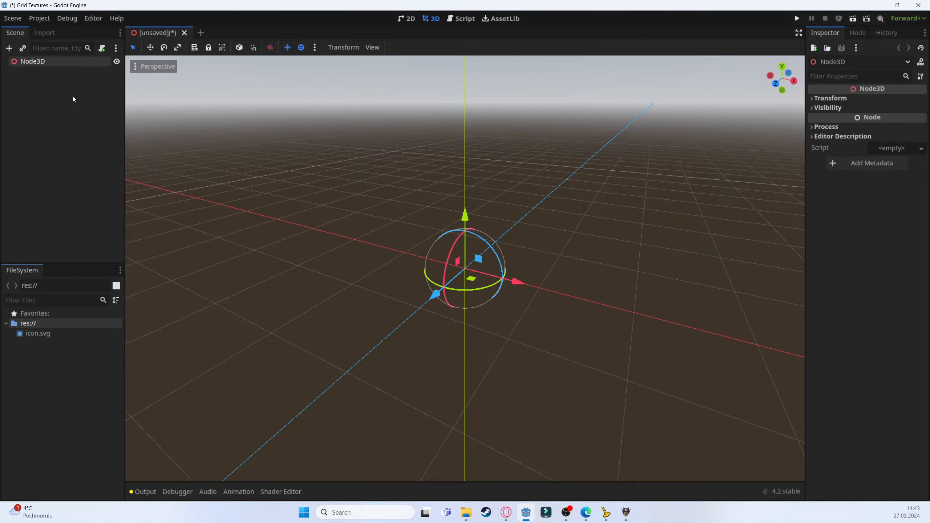
right_click(72, 64)
left_click(95, 72)
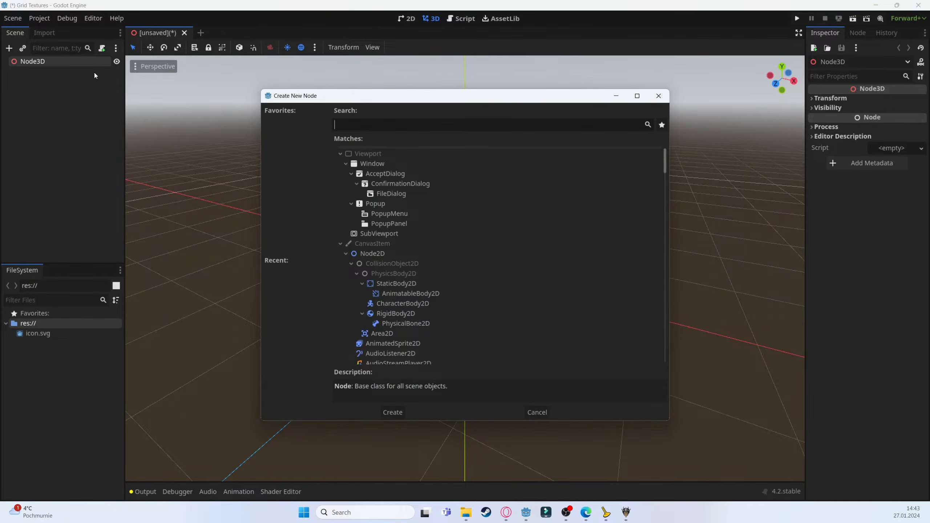
type("mesh")
key("Return")
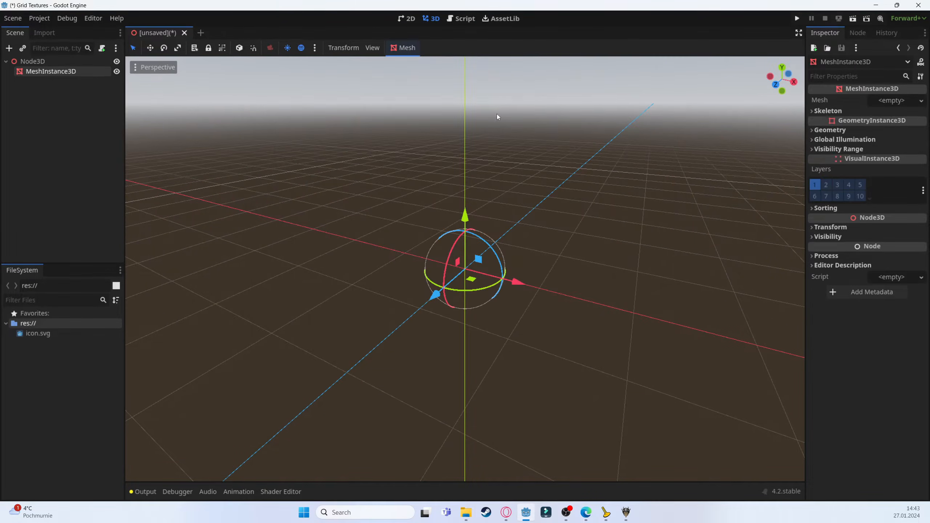
Assign a new BoxMesh to the MeshInstance3D's mesh
left_click(893, 102)
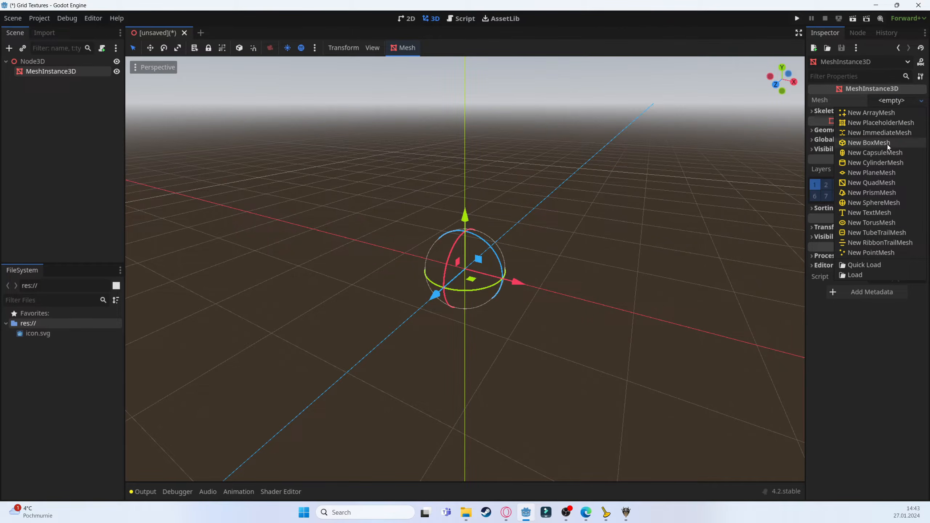
left_click(886, 144)
middle_click_drag(555, 236, 689, 183)
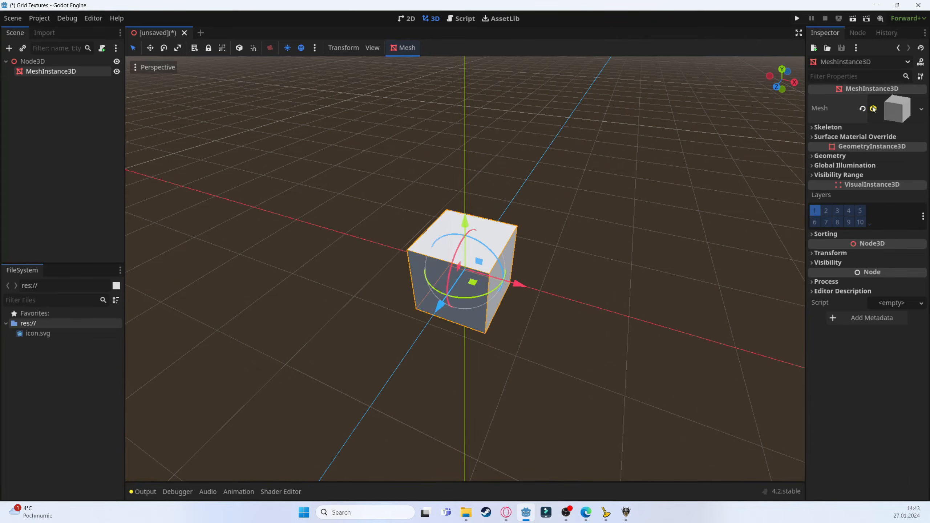
Set the box mesh size to 20 m on x and 20 m on z
left_click_drag(805, 119, 478, 127)
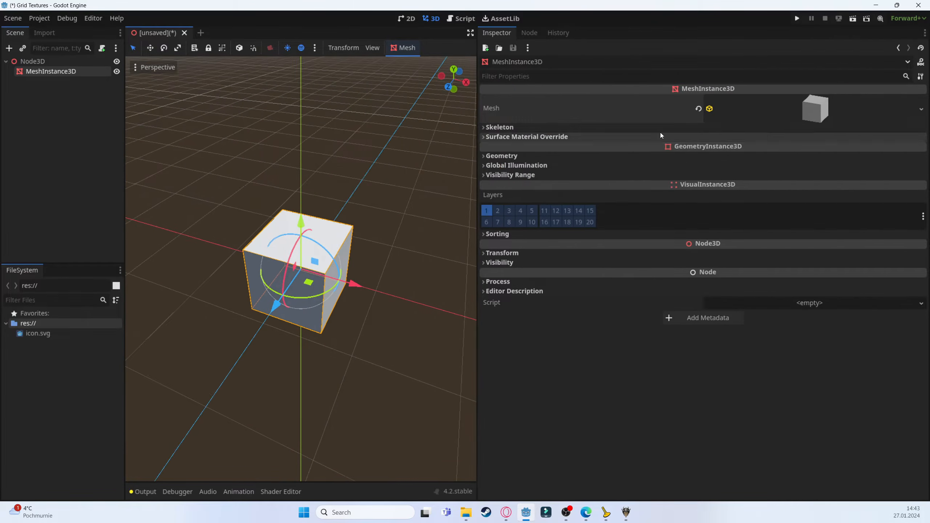
left_click(781, 111)
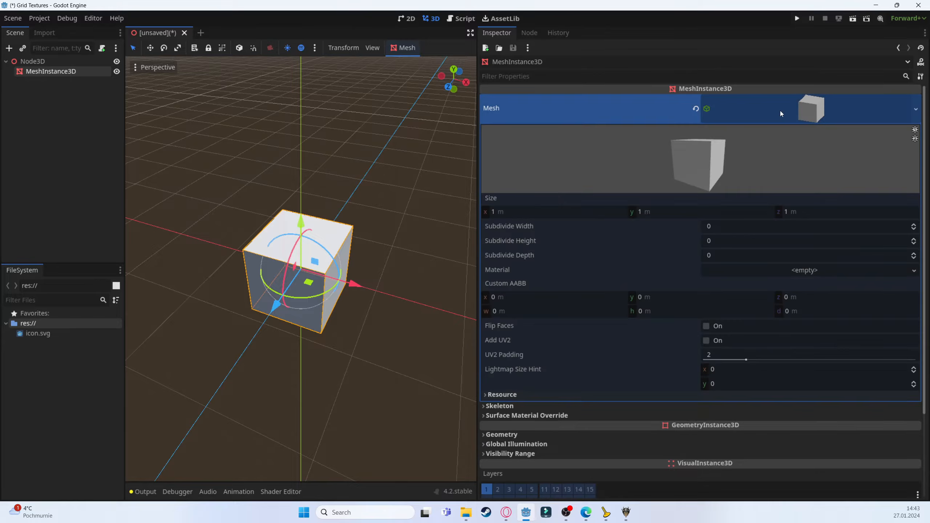
left_click(527, 211)
type("20")
key("Tab")
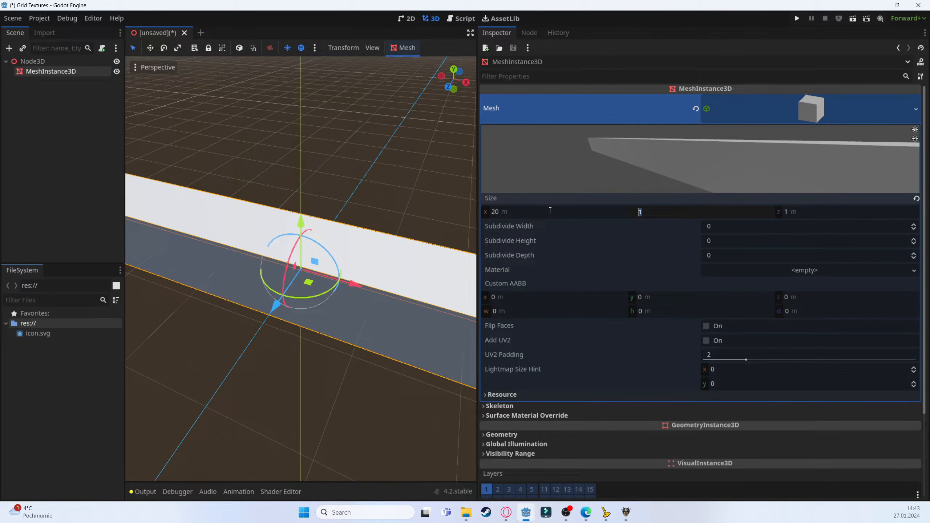
key("Tab")
type("20")
key("Return")
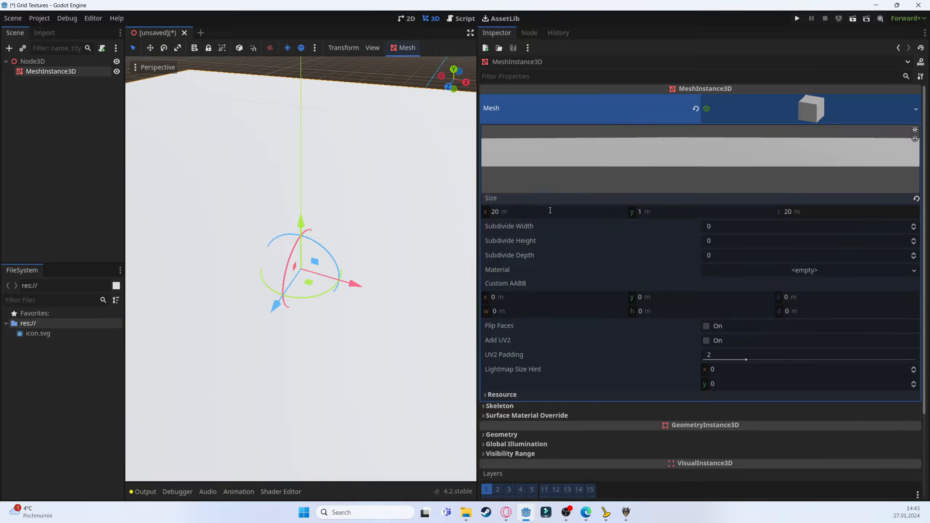
Save the scene as grid_floor.tscn
scroll(346, 202, "down", 6)
middle_click_drag(347, 267, 397, 268)
key("ctrl+s")
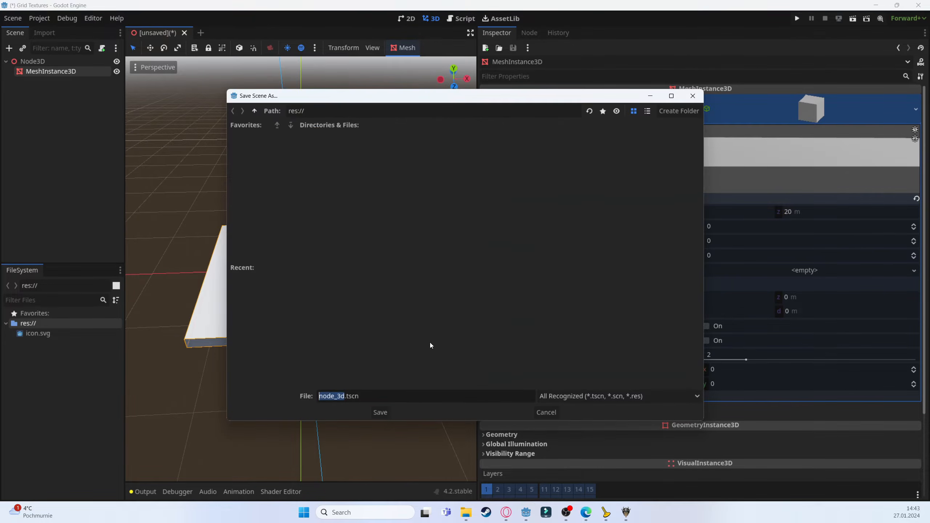
type("grid_floor")
key("Return")
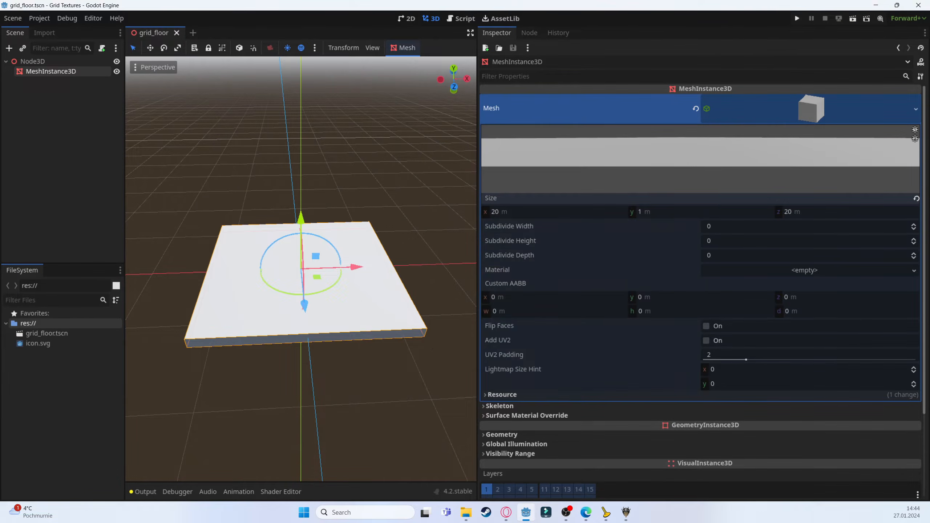
Switch to the browser and download Kenney's Prototype Textures pack from kenney.nl
left_click(586, 512)
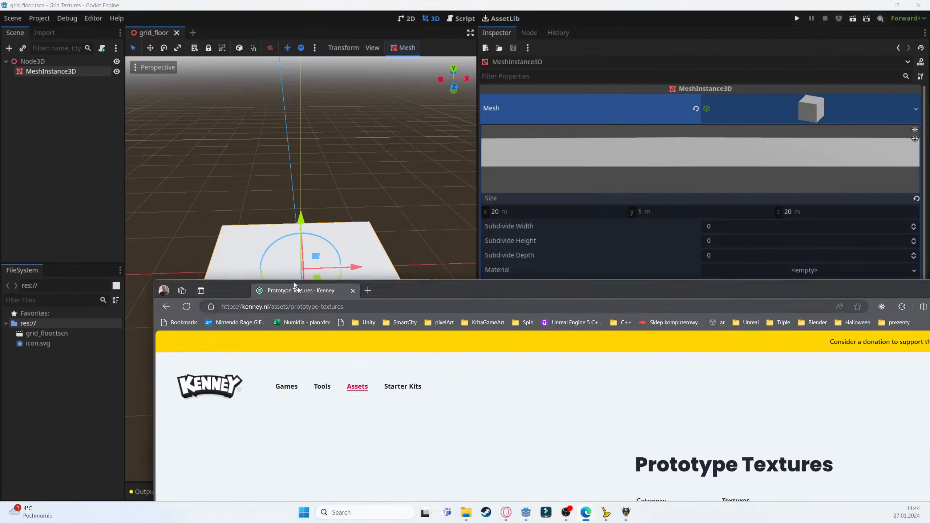
scroll(469, 263, "down", 1)
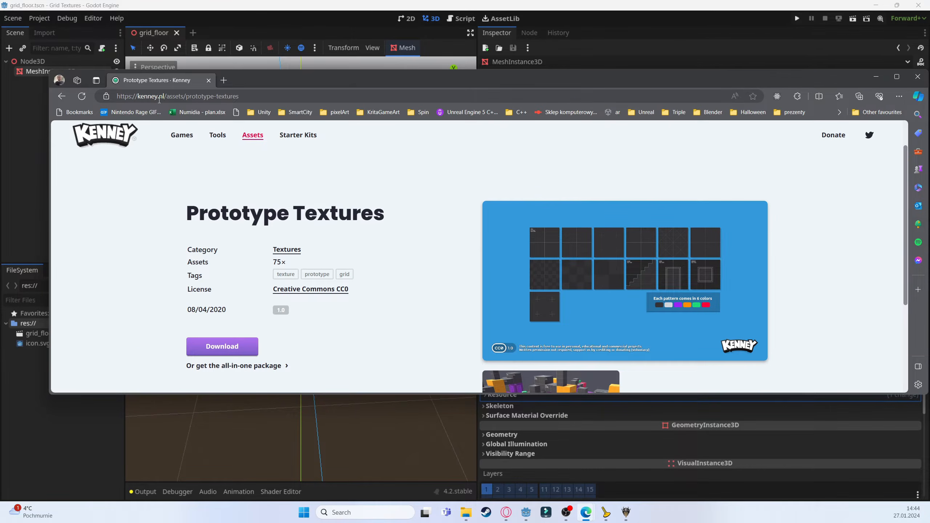
double_click(136, 96)
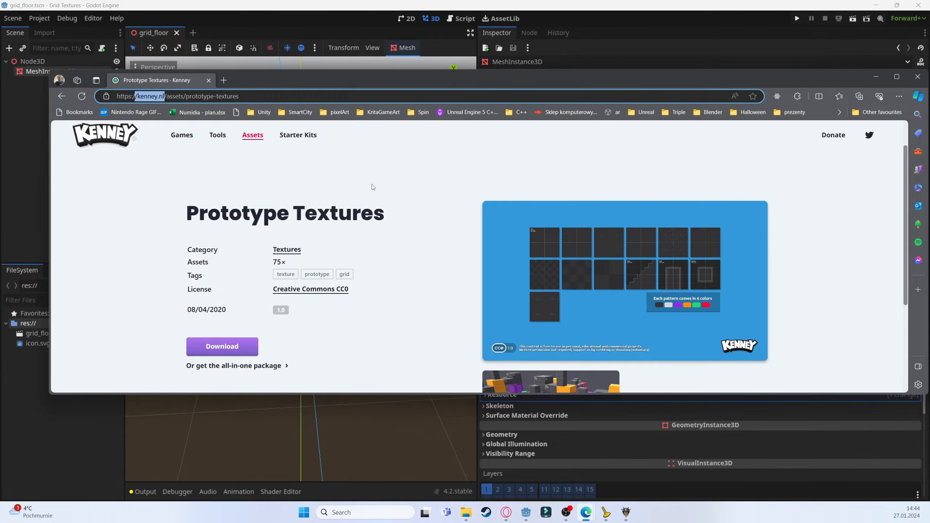
scroll(142, 330, "down", 1)
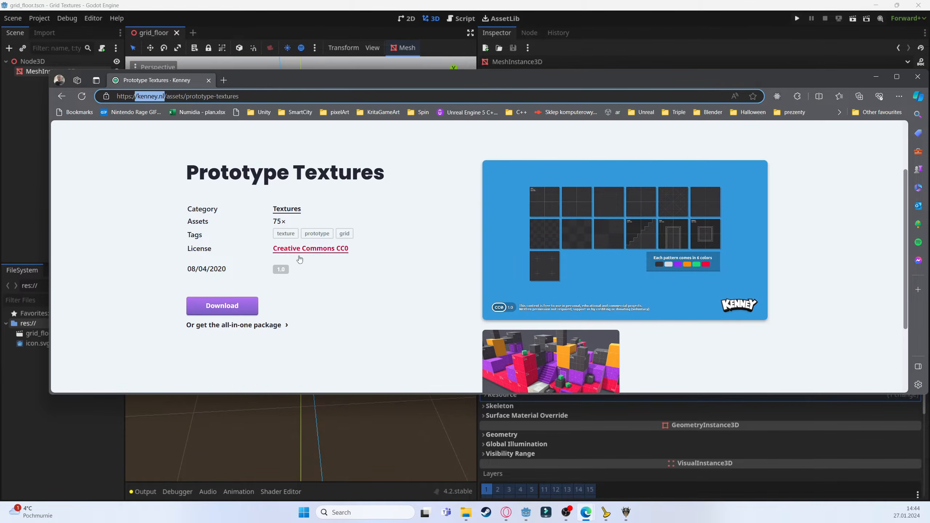
left_click(223, 305)
left_click(475, 315)
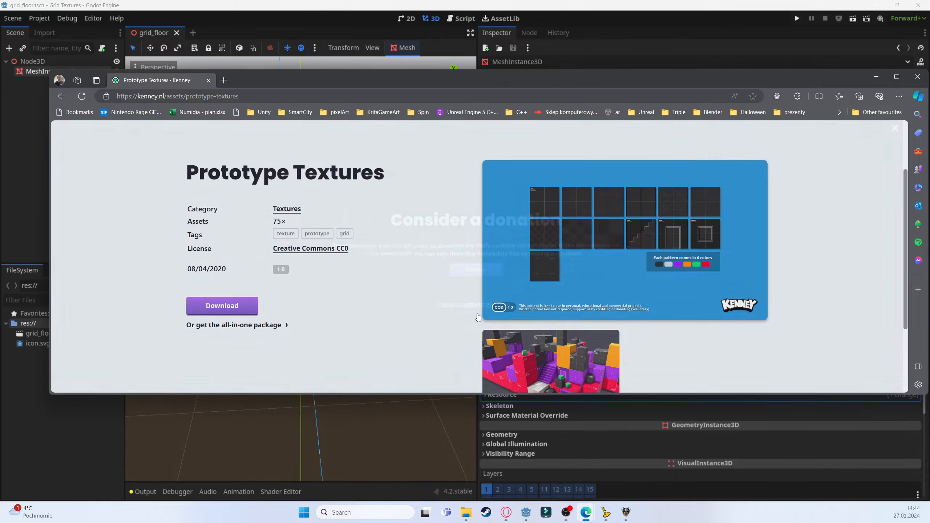
left_click_drag(457, 80, 929, 175)
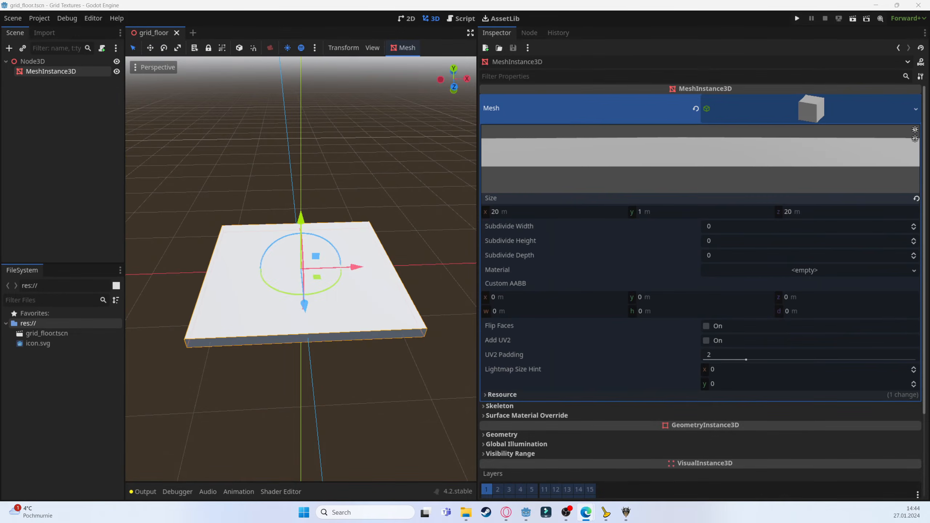
Search the Asset Library for grid and texture assets
left_click(499, 18)
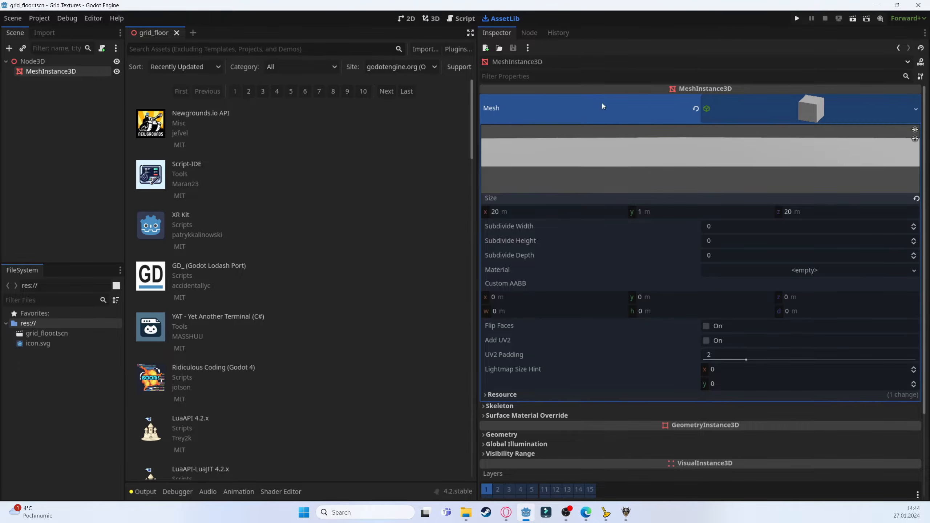
type("Gr")
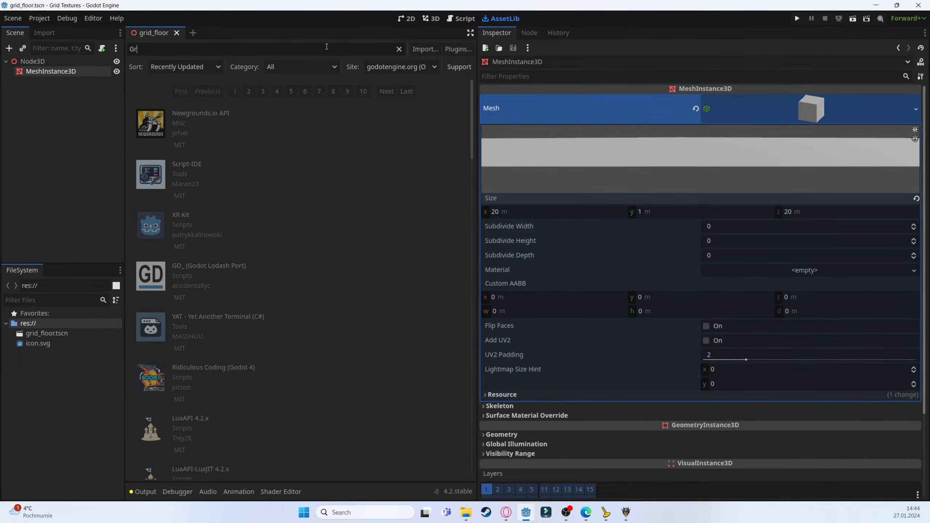
type("id")
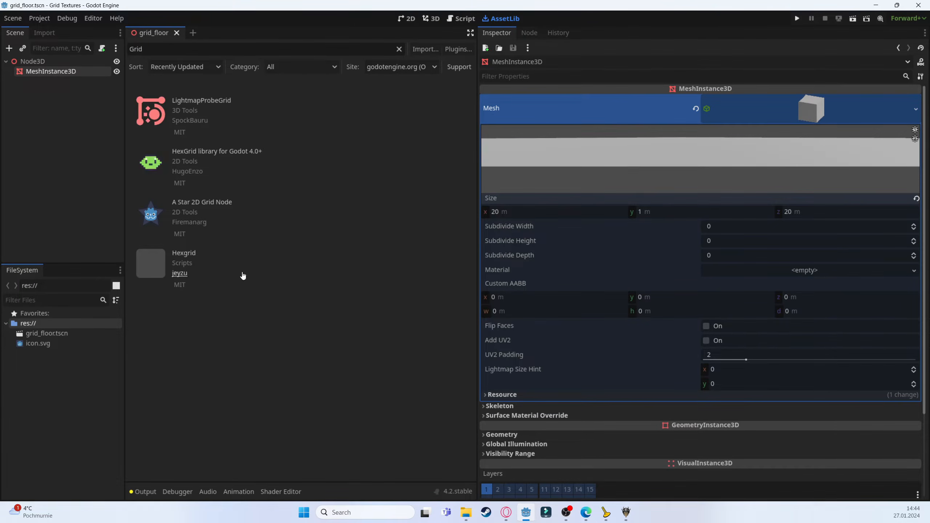
key("ctrl+a")
type("T")
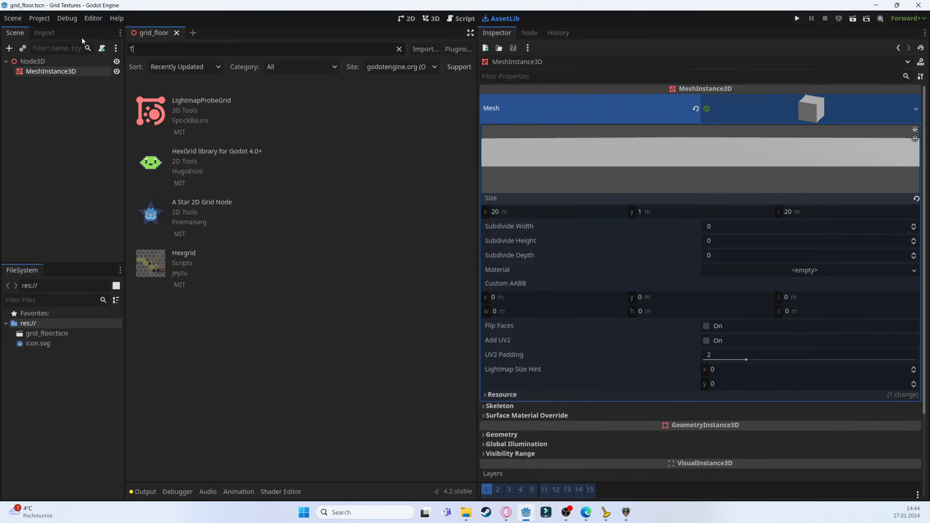
type("exture")
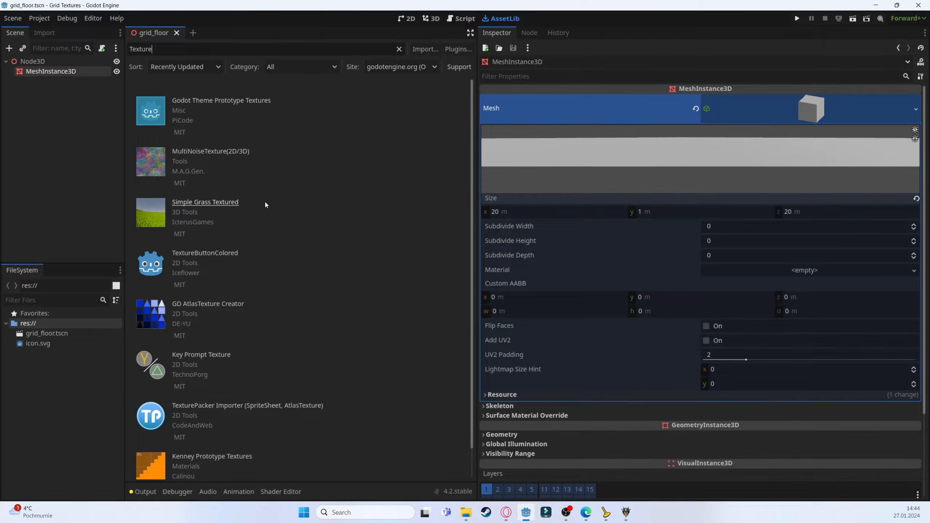
left_click_drag(477, 206, 701, 202)
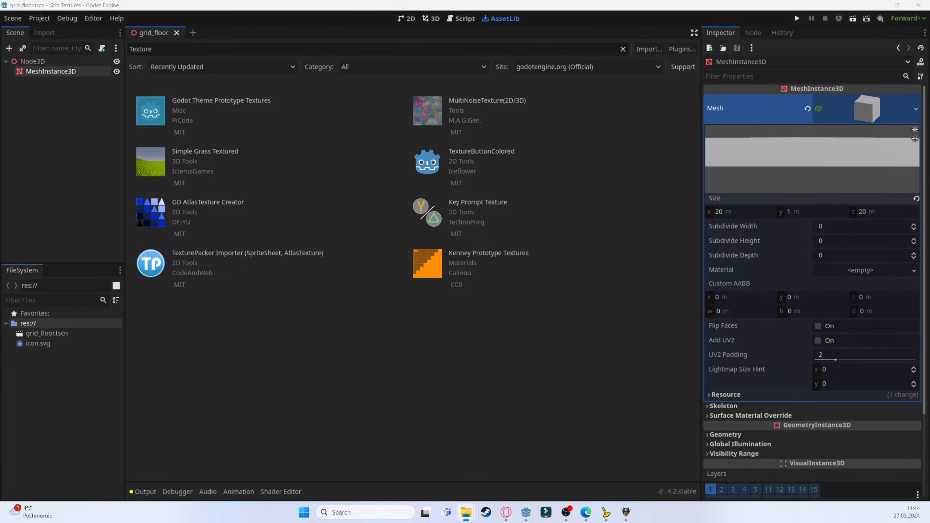
Add the downloaded PNG and Vector texture folders to the project's file system and return to the 3D view
left_click_drag(929, 324, 58, 394)
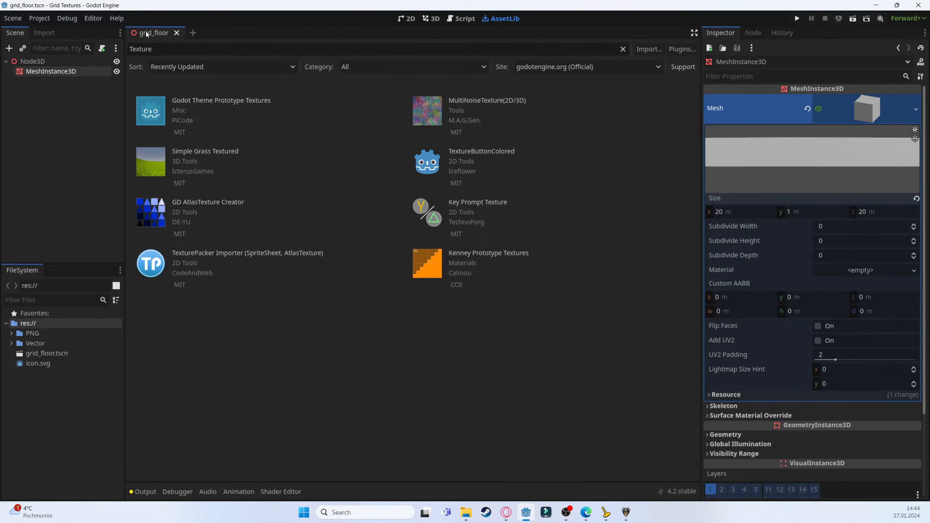
left_click(431, 19)
scroll(443, 216, "down", 8)
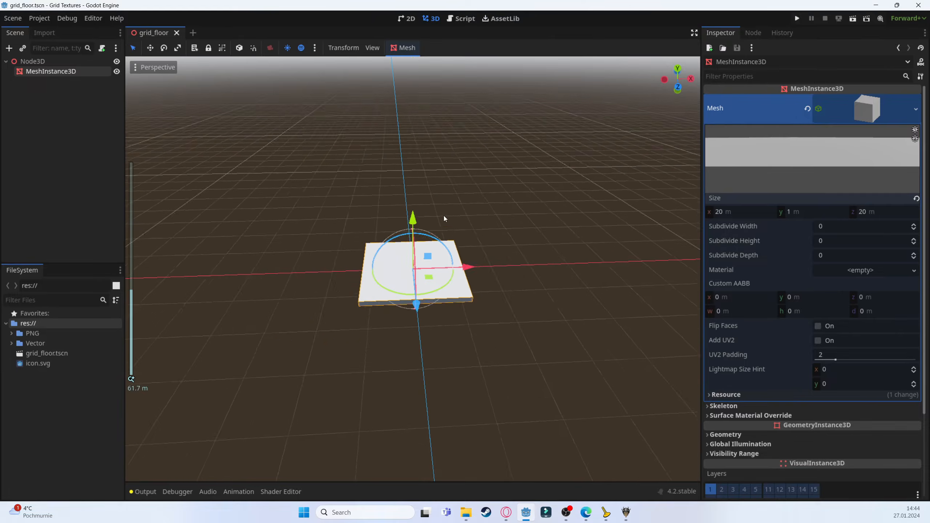
mouse_move(443, 218)
middle_mouse_down()
mouse_move(396, 234)
mouse_move(428, 209)
middle_mouse_up()
Open the PNG Dark texture folder and select texture_02.png
left_click(11, 333)
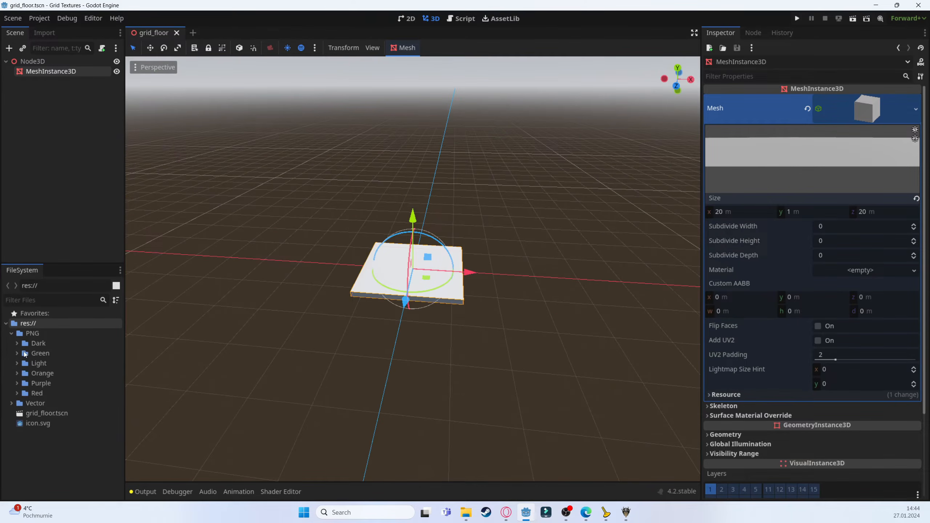
left_click(20, 345)
left_click(18, 344)
left_click(51, 352)
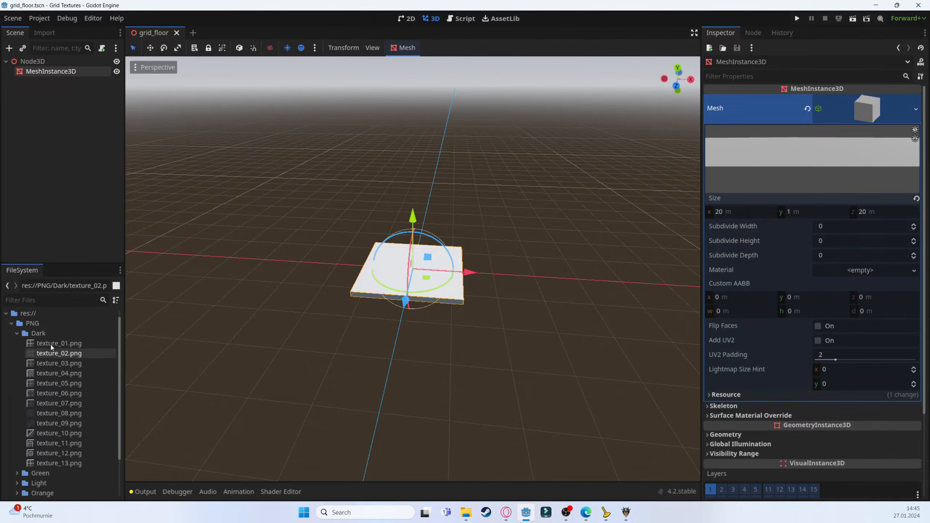
Preview several Dark grid textures, including texture_04, texture_08 and texture_09
left_click(51, 373)
left_click(59, 413)
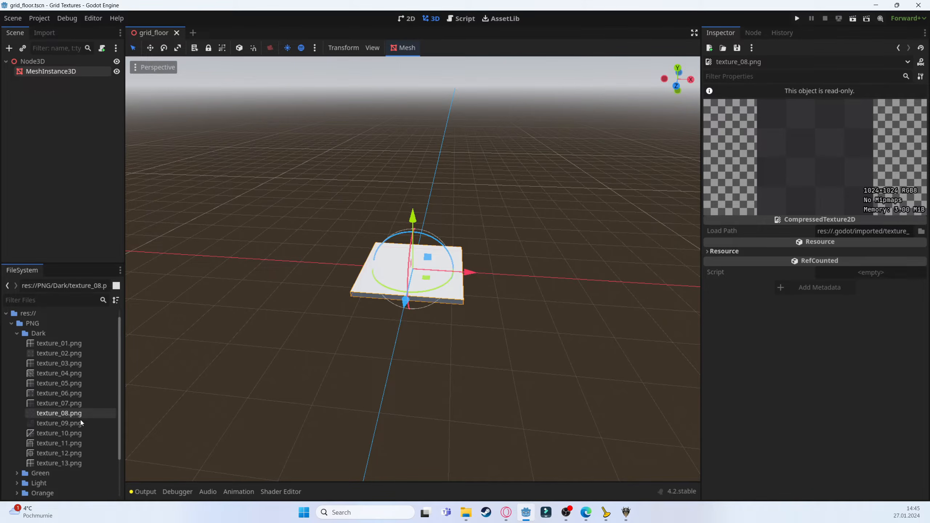
left_click(79, 424)
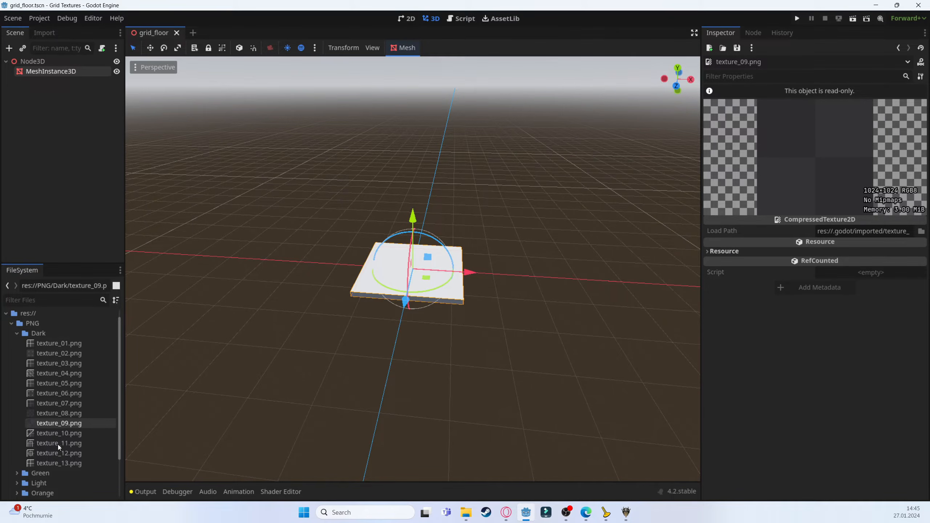
scroll(501, 269, "up", 5)
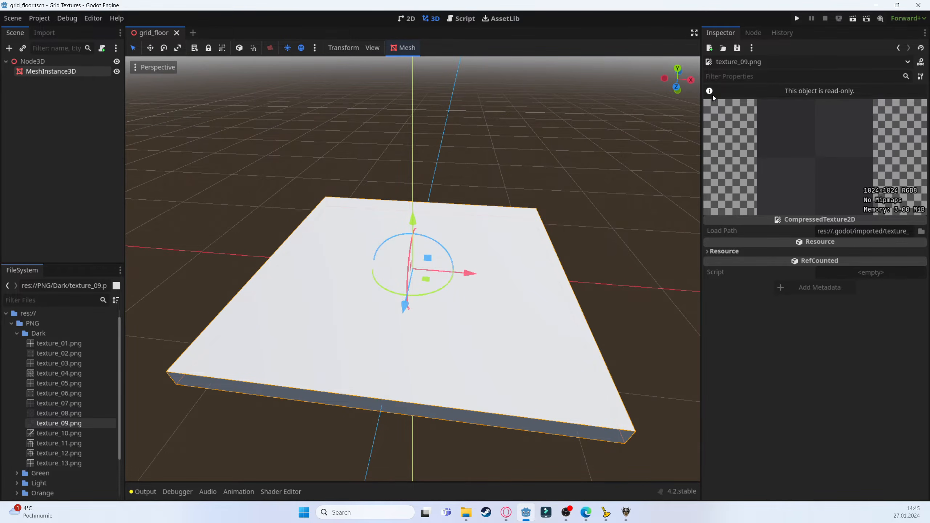
Select the floor MeshInstance3D and add a new StandardMaterial3D as its surface material override
left_click(88, 71)
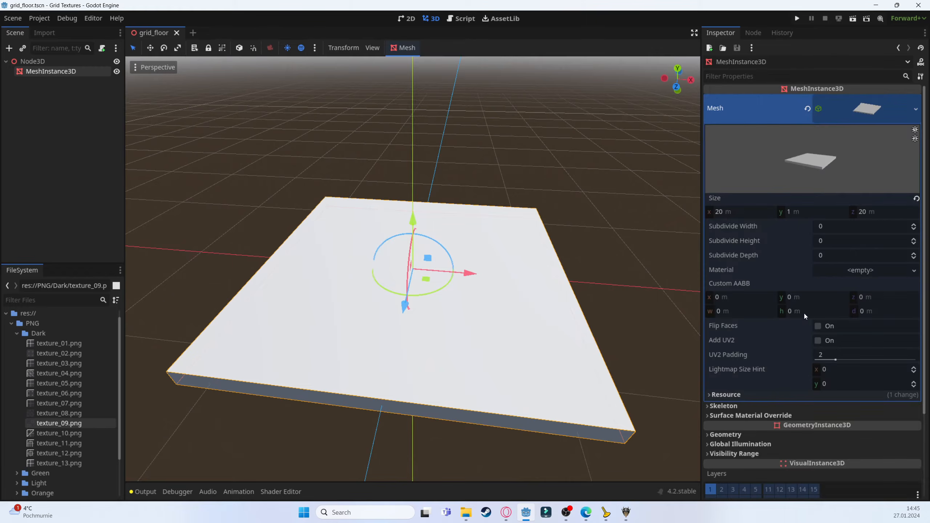
scroll(803, 313, "down", 3)
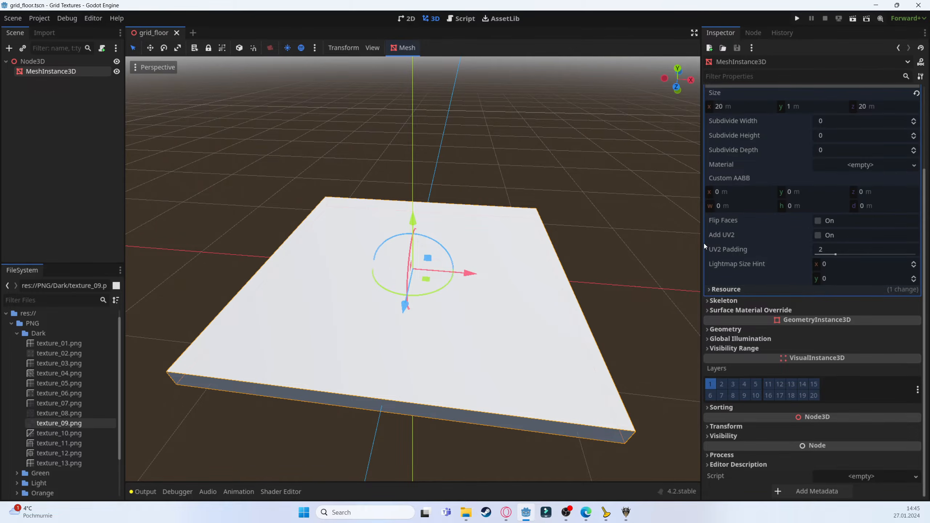
left_click(747, 310)
scroll(747, 310, "up", 3)
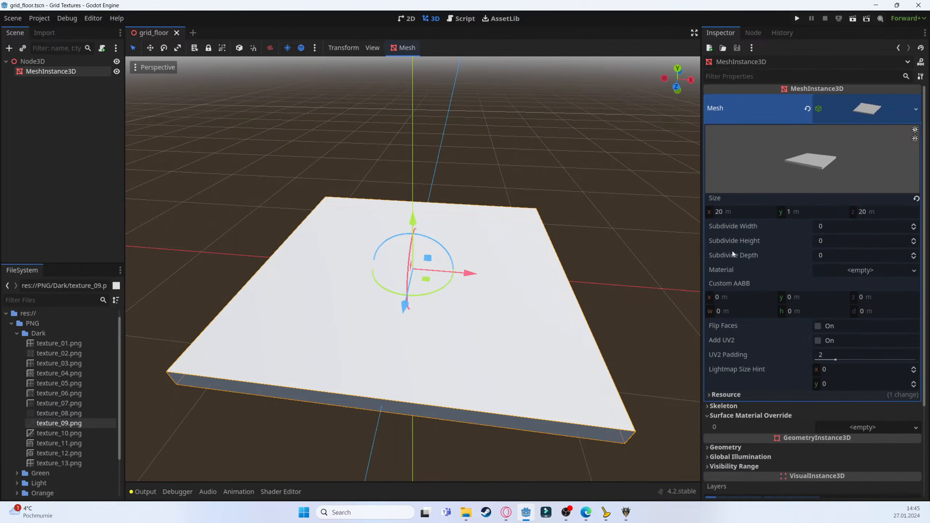
left_click(850, 111)
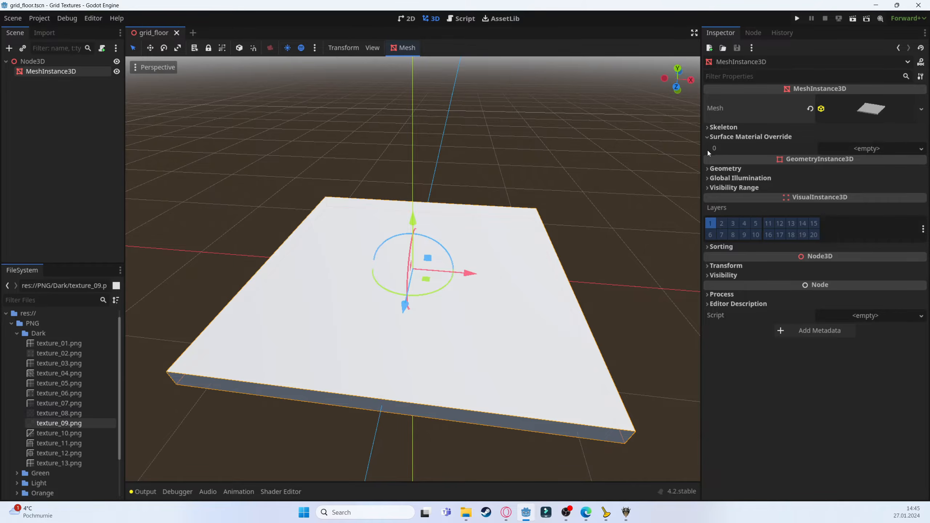
left_click_drag(700, 149, 569, 148)
left_click(774, 120)
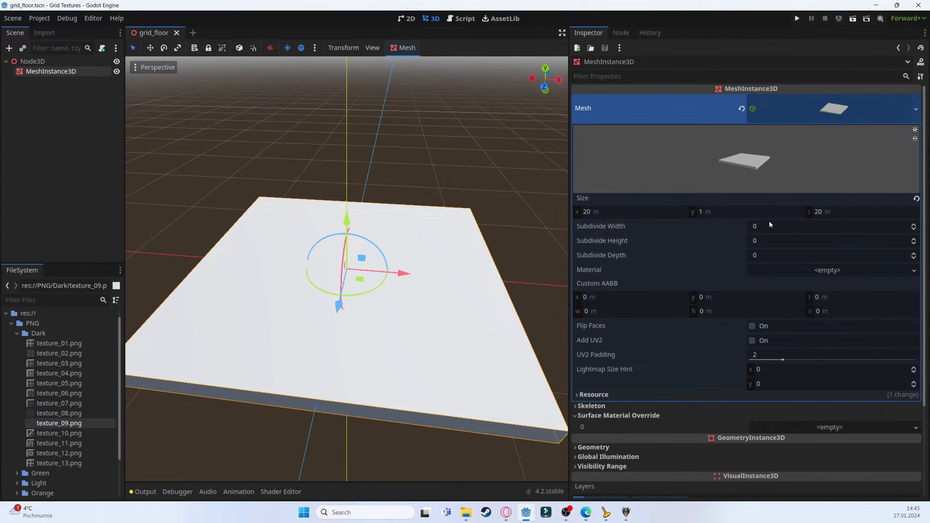
scroll(767, 237, "down", 3)
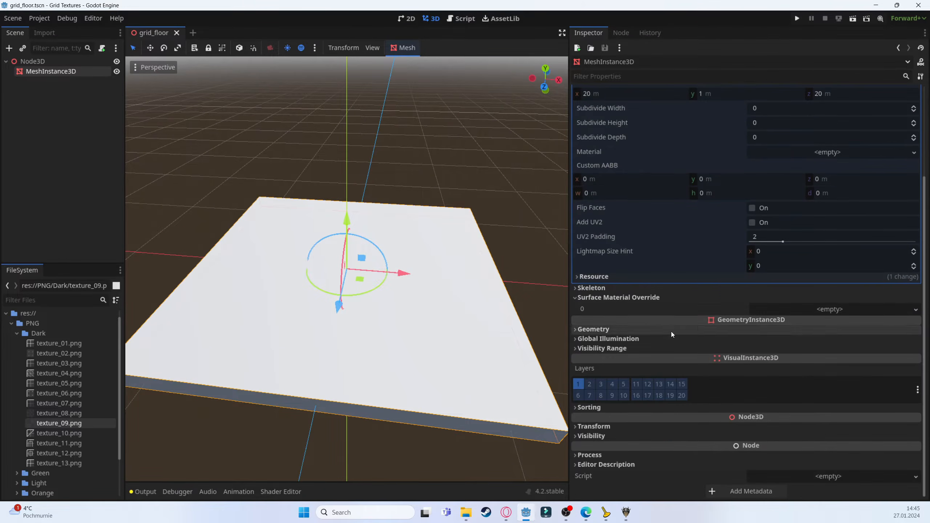
left_click(844, 308)
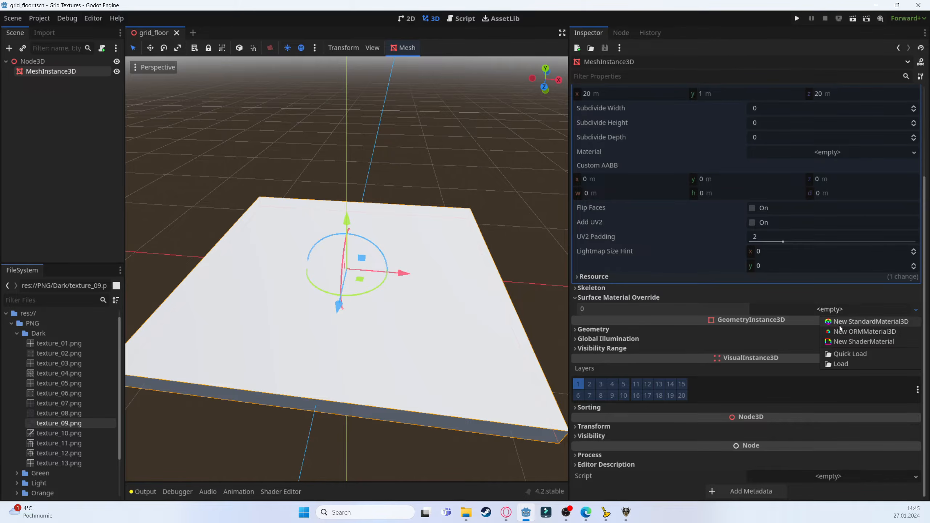
left_click(838, 322)
Open the new material's Albedo section and assign texture_08.png as the albedo texture
scroll(760, 253, "down", 1)
left_click(847, 302)
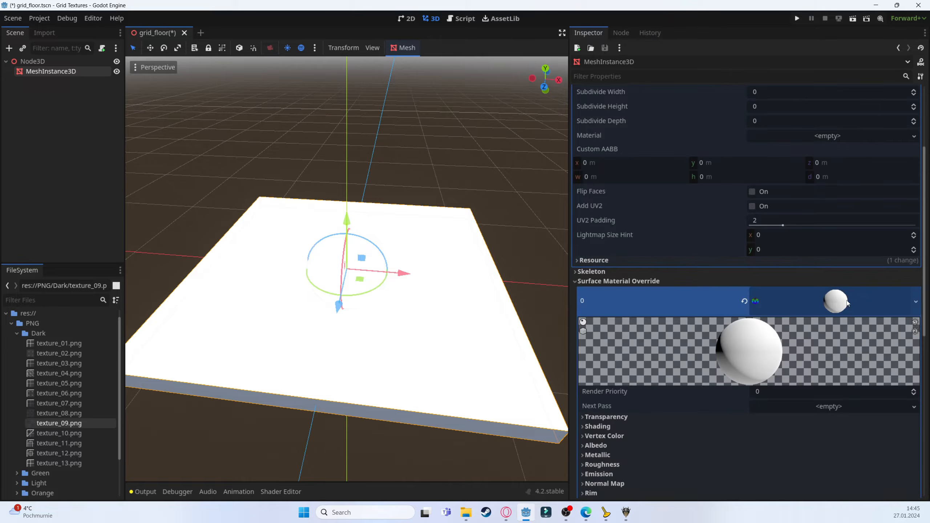
scroll(638, 339, "down", 8)
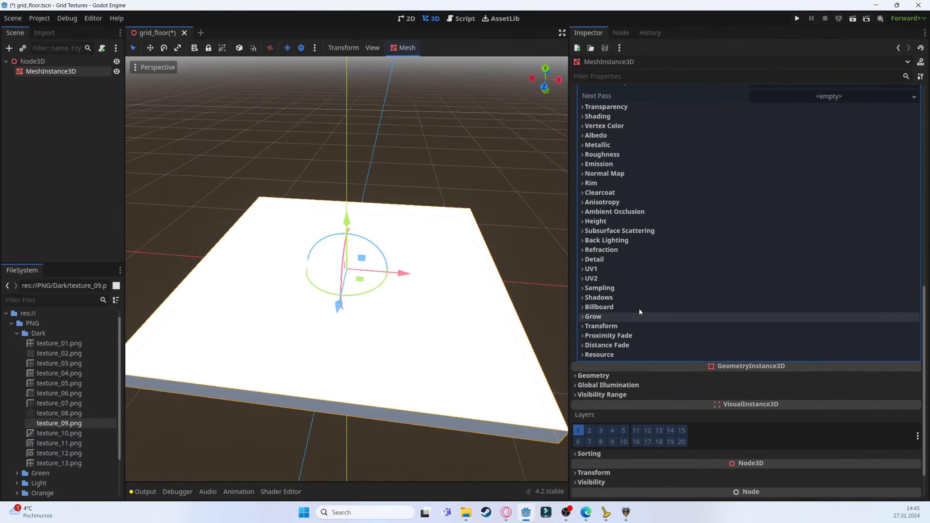
scroll(634, 261, "up", 3)
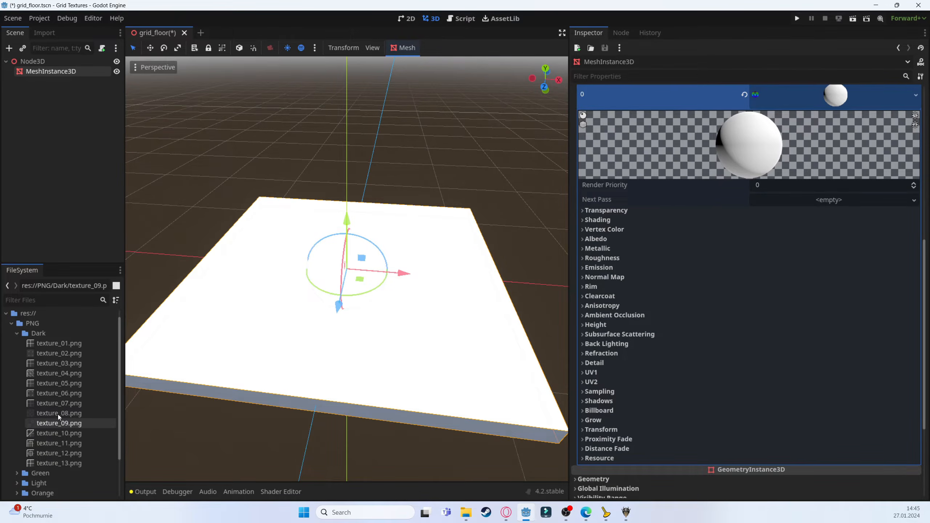
left_click_drag(58, 415, 597, 238)
left_click(597, 239)
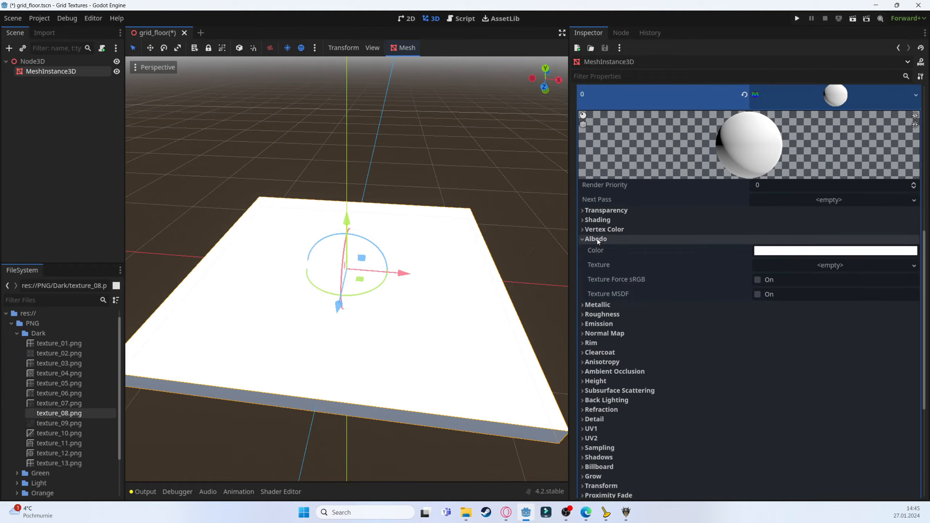
left_click_drag(29, 415, 816, 263)
Enable Triplanar for UV1 and UV2, and turn on World Triplanar for UV2
scroll(372, 270, "down", 5)
middle_click_drag(372, 271, 457, 321)
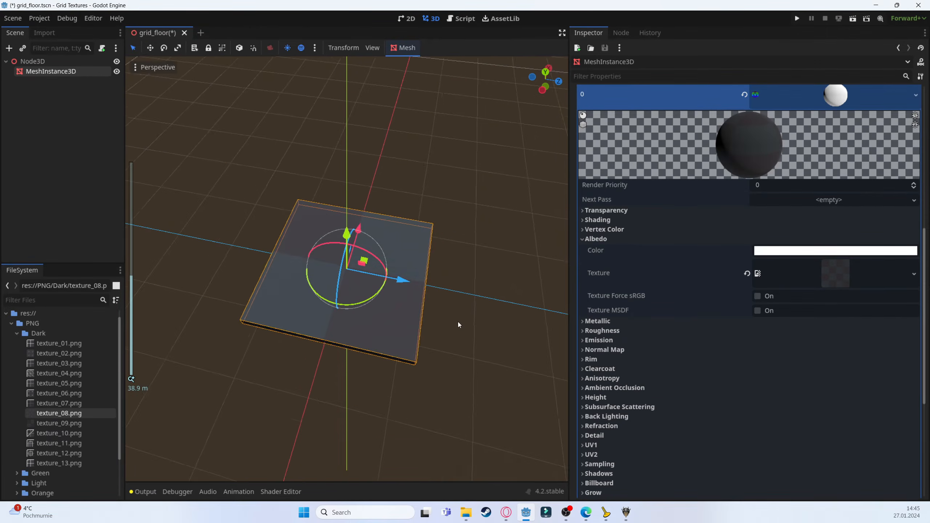
scroll(394, 330, "up", 15)
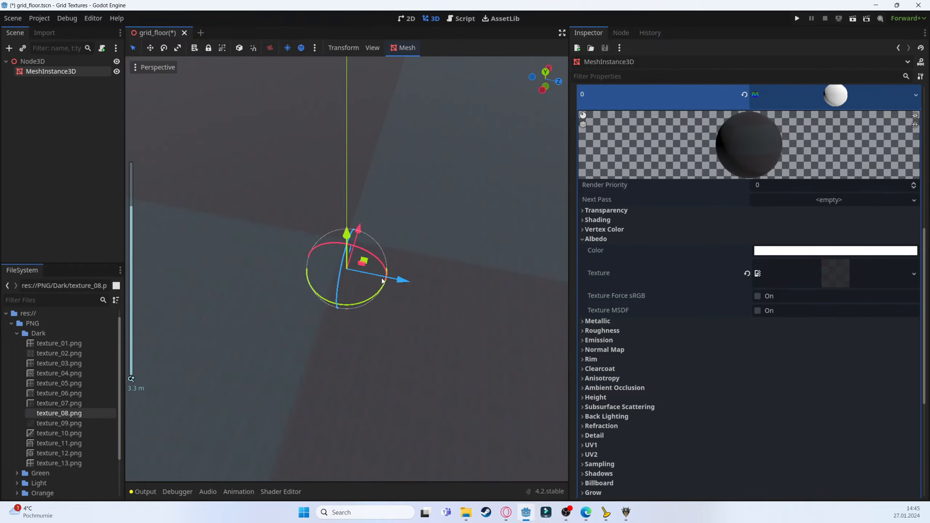
scroll(382, 280, "down", 13)
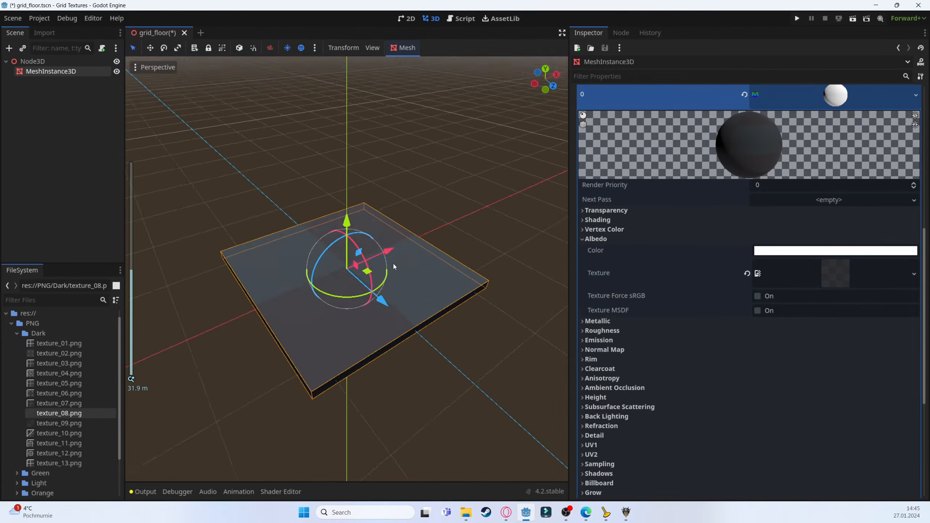
middle_click_drag(393, 263, 351, 293)
scroll(616, 303, "down", 3)
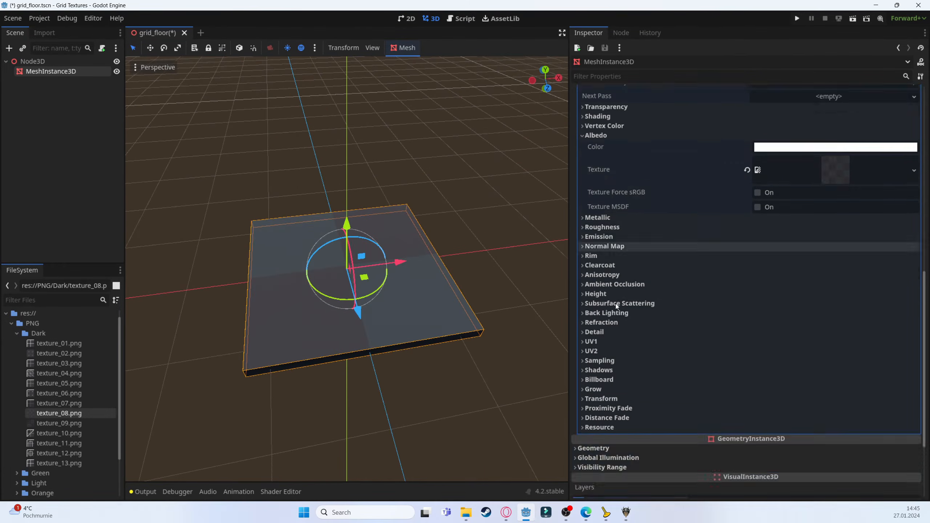
left_click(600, 280)
left_click(602, 302)
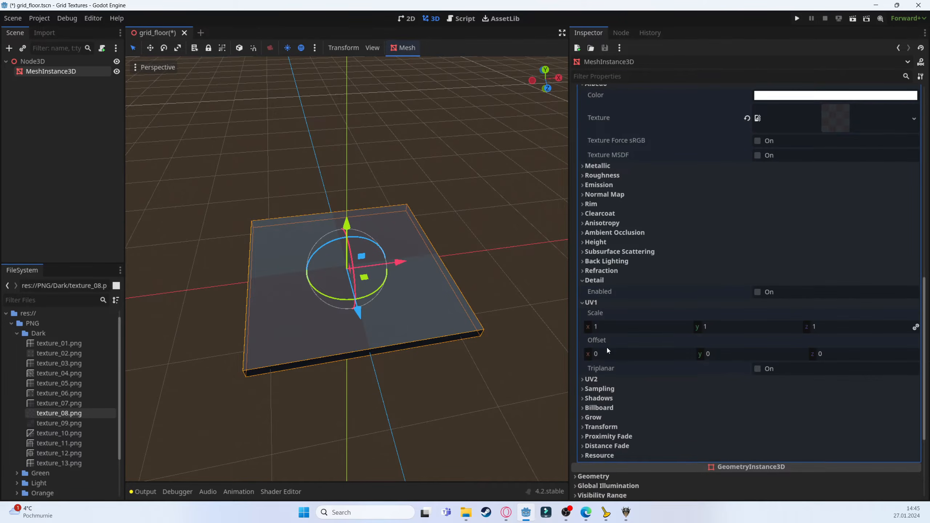
left_click(602, 379)
scroll(604, 373, "down", 3)
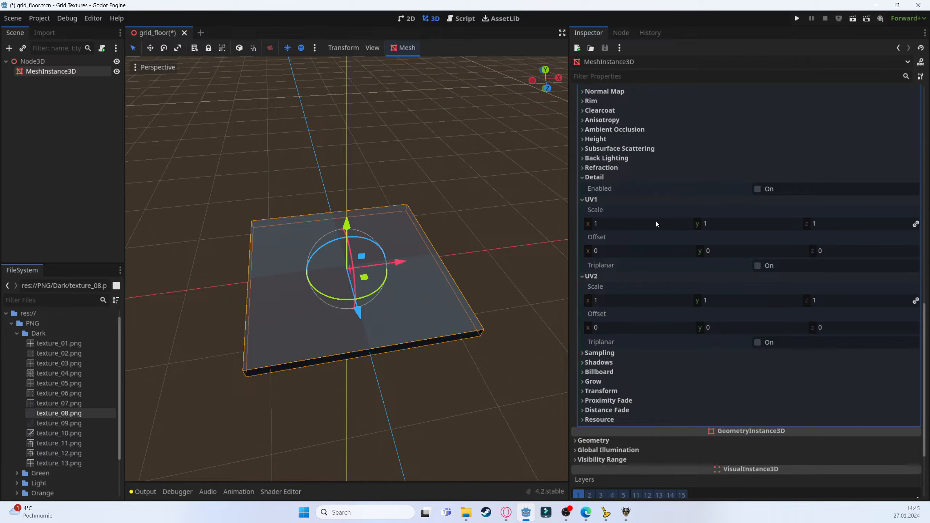
left_click(757, 265)
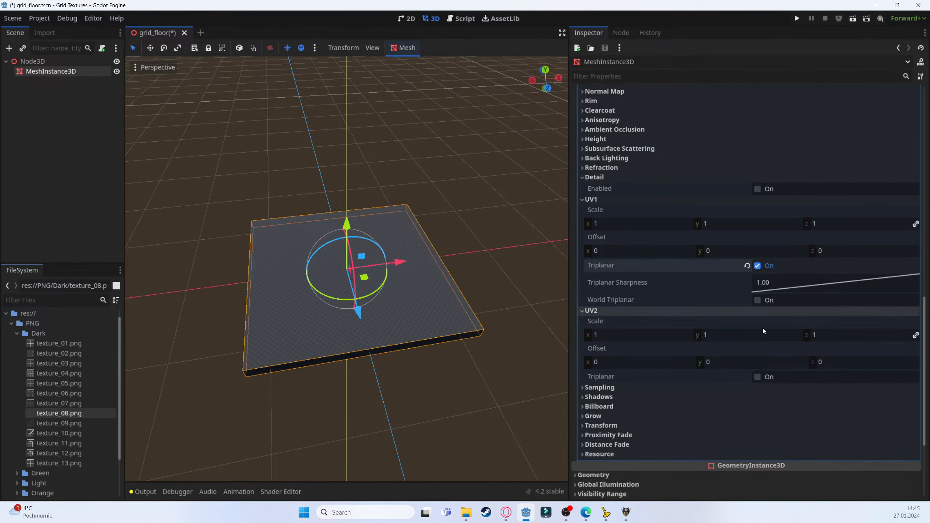
left_click(758, 378)
middle_click_drag(237, 272, 465, 262)
left_click(758, 412)
Set the UV1 and UV2 scales to 5
scroll(369, 329, "up", 3)
scroll(353, 314, "up", 10)
scroll(225, 278, "down", 5)
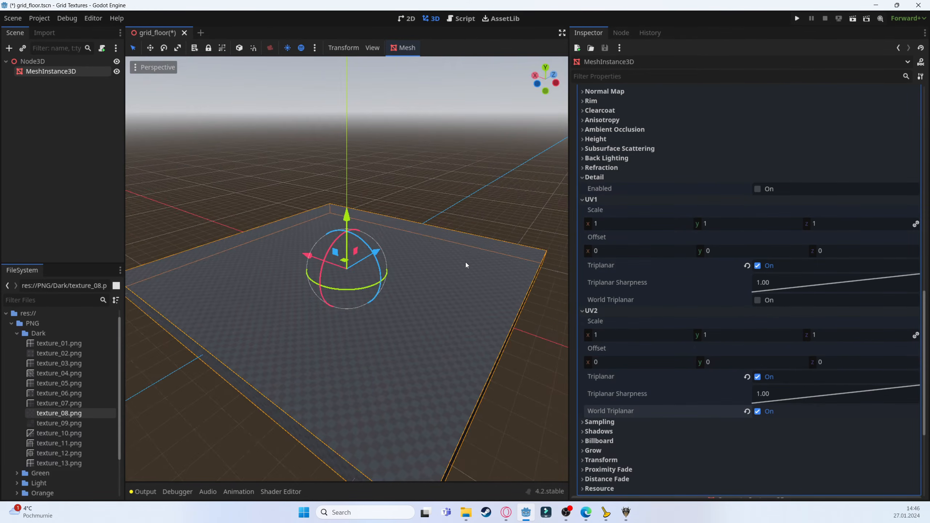
scroll(372, 297, "up", 5)
scroll(353, 285, "down", 5)
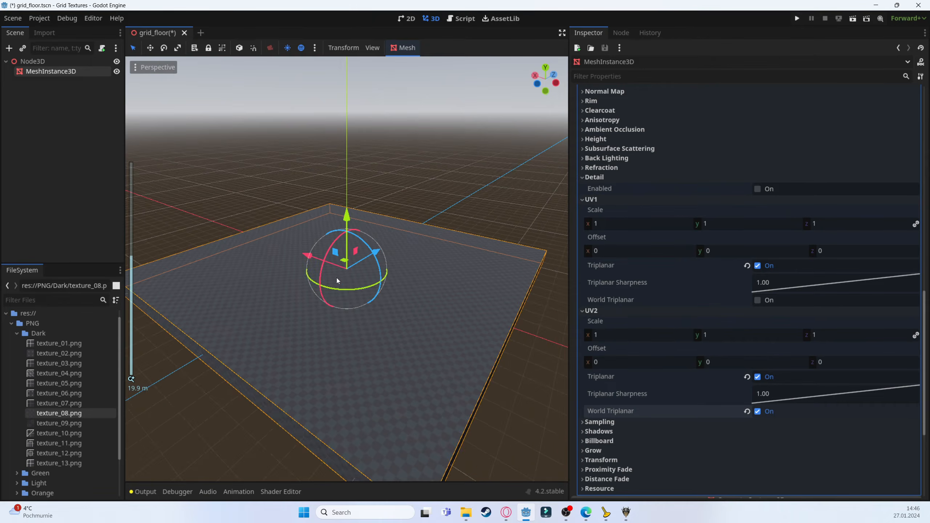
middle_click_drag(337, 278, 414, 299)
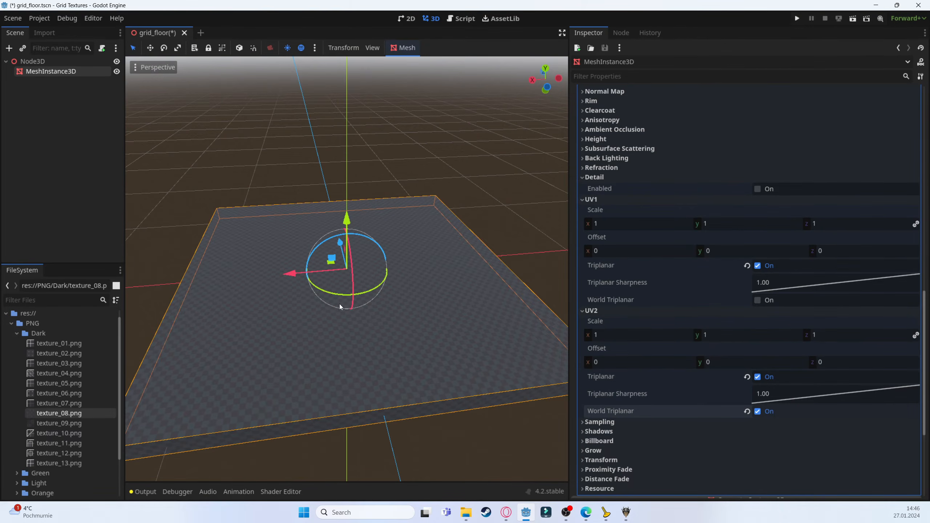
left_click(635, 220)
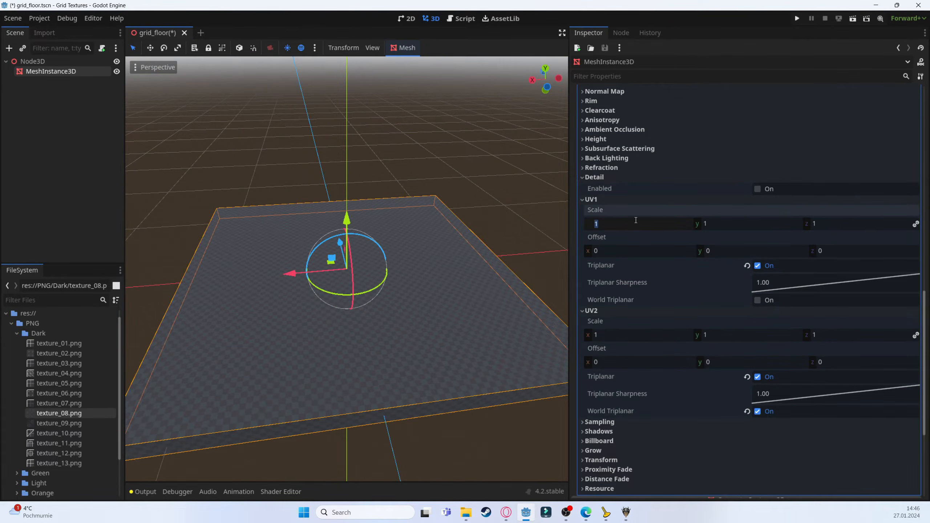
type("5")
key("Tab")
key("Tab")
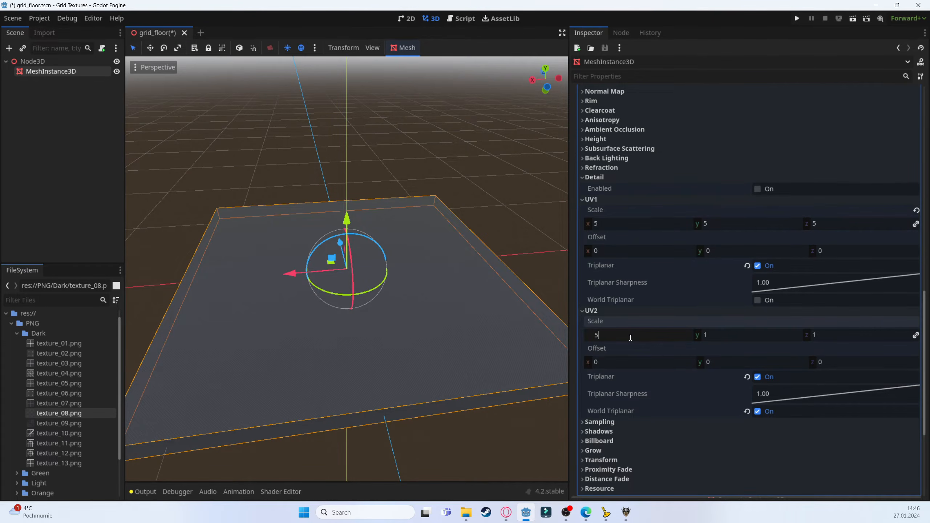
Set the UV1 and UV2 scales to 0.25
scroll(336, 306, "up", 8)
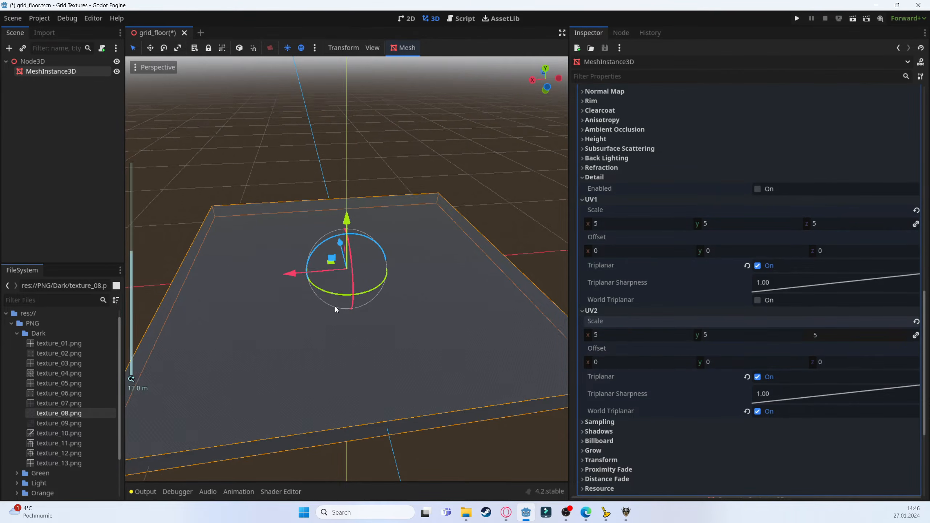
scroll(355, 316, "down", 10)
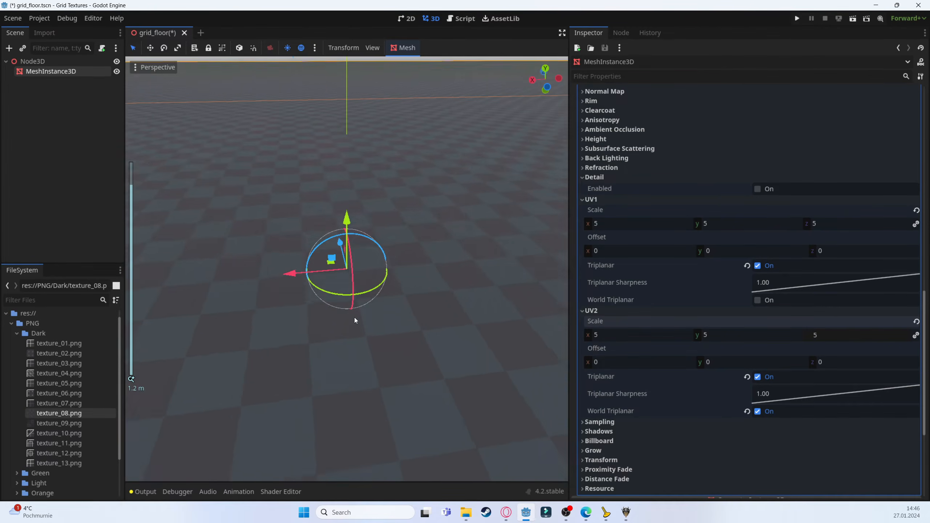
middle_click_drag(323, 262, 495, 276)
left_click(617, 223)
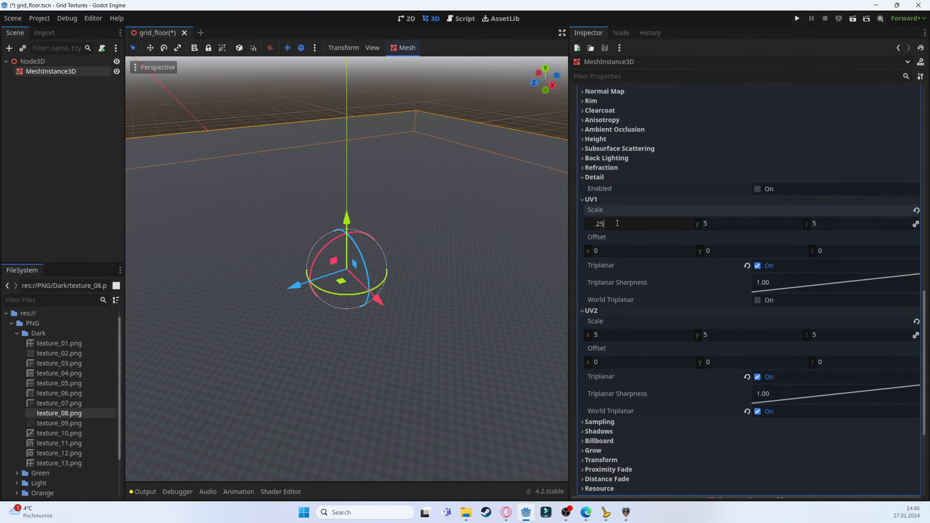
key("Tab")
left_click(624, 337)
type(".25")
key("Return")
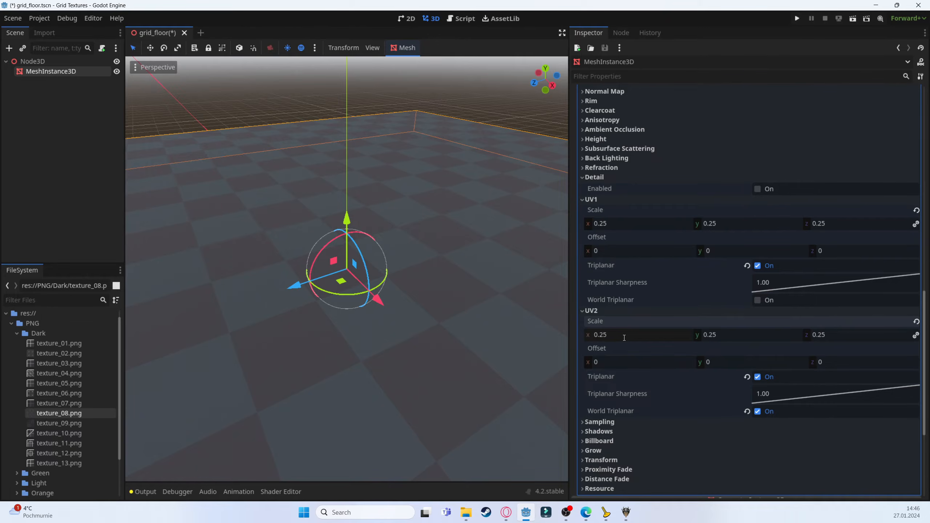
Replace the albedo texture with texture_09.png
middle_click_drag(149, 276, 284, 324)
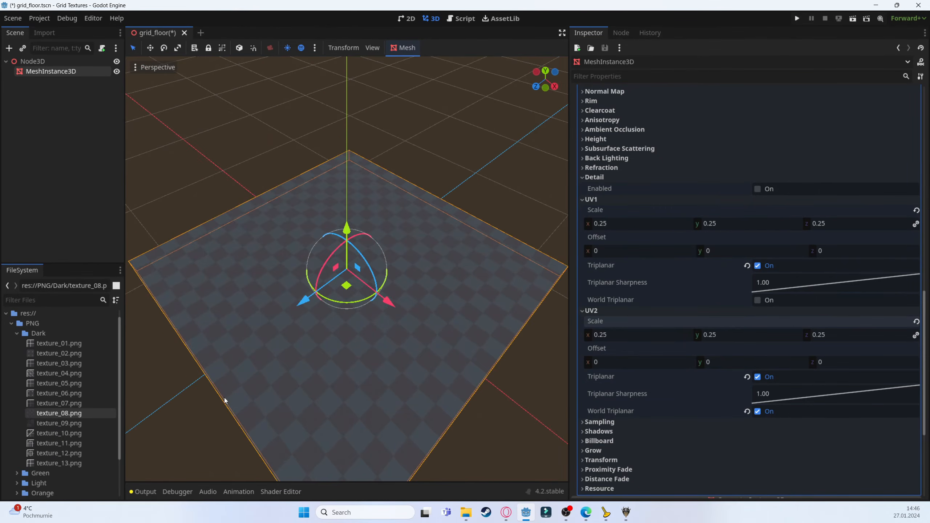
scroll(704, 266, "up", 10)
left_click_drag(51, 425, 784, 327)
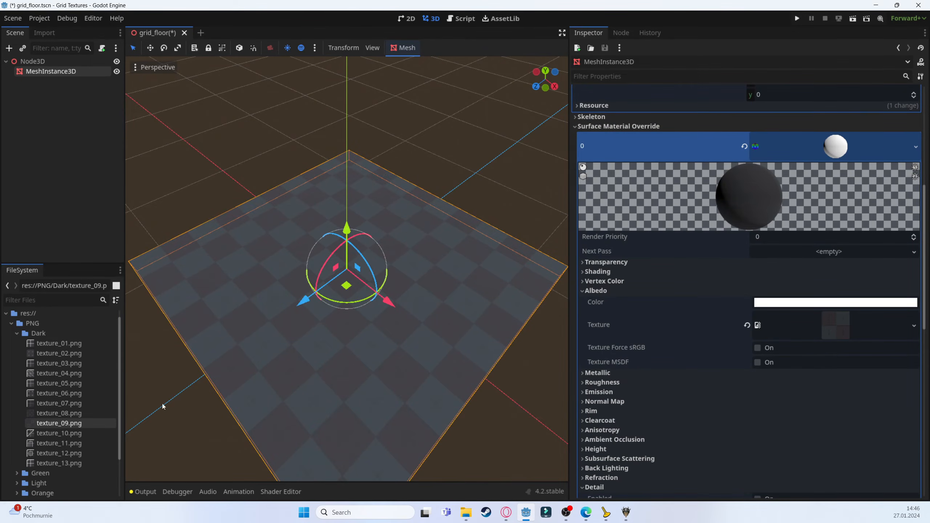
Replace the albedo texture with texture_13.png
left_click_drag(48, 463, 801, 326)
scroll(274, 339, "up", 5)
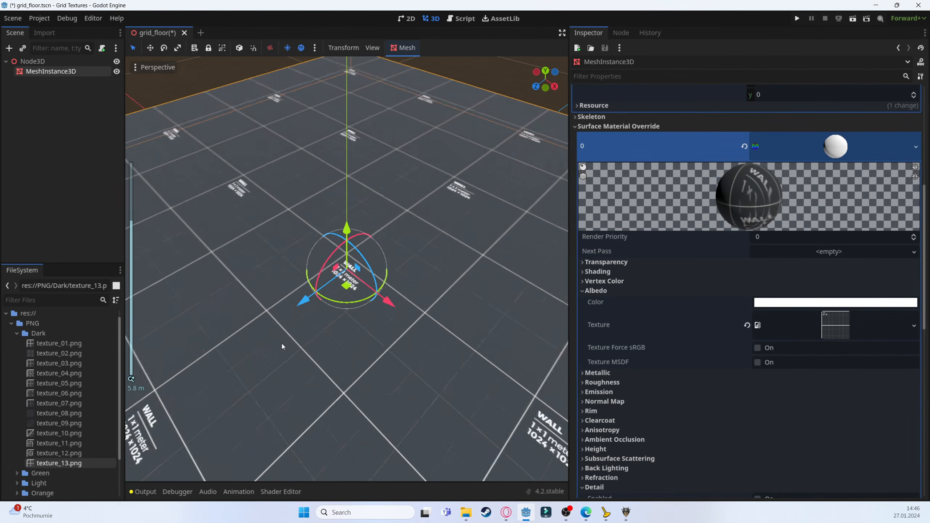
middle_click_drag(282, 343, 688, 281)
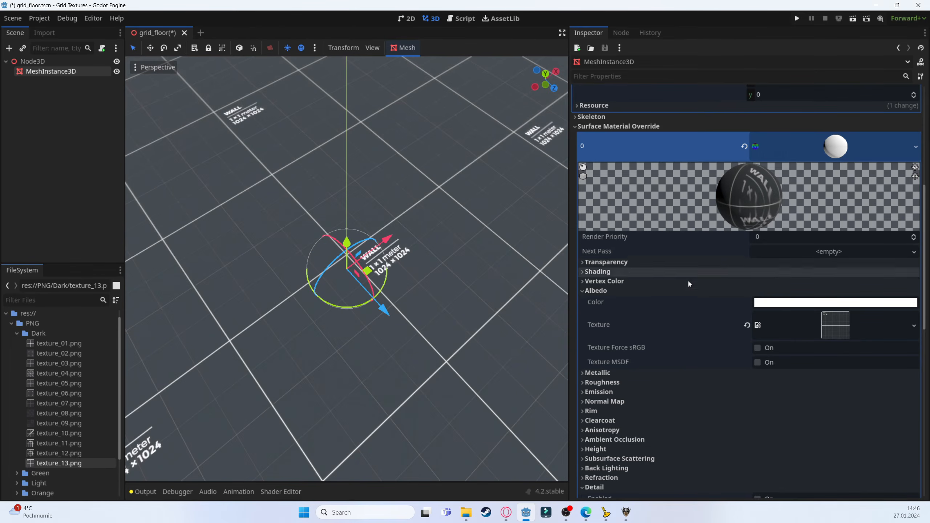
scroll(750, 242, "down", 8)
scroll(750, 242, "down", 3)
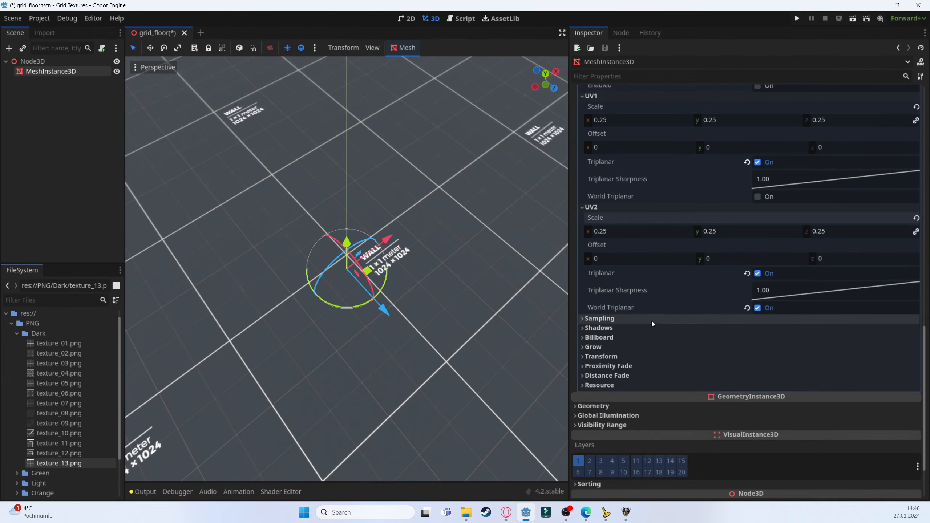
Inspect the material's Sampling settings and orbit the view around the floor box
left_click(633, 319)
scroll(716, 345, "up", 17)
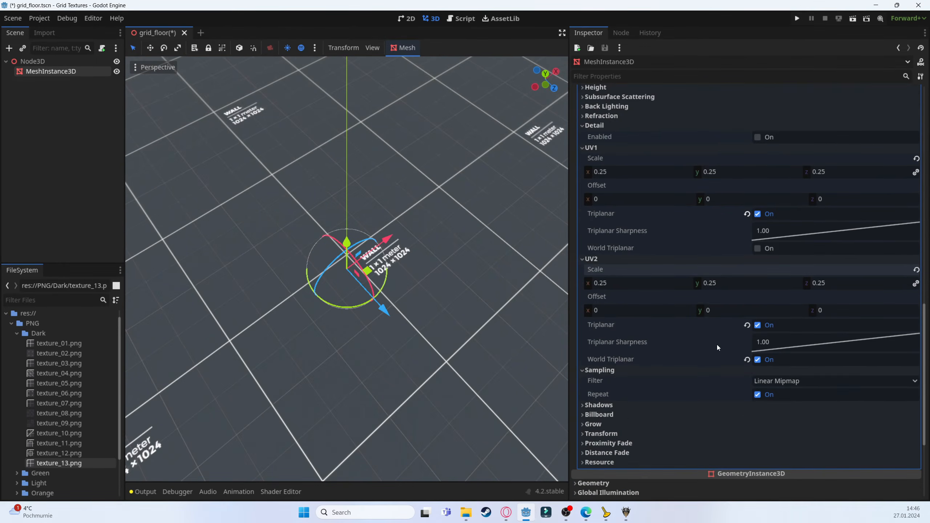
middle_click_drag(311, 255, 381, 238)
scroll(380, 240, "down", 16)
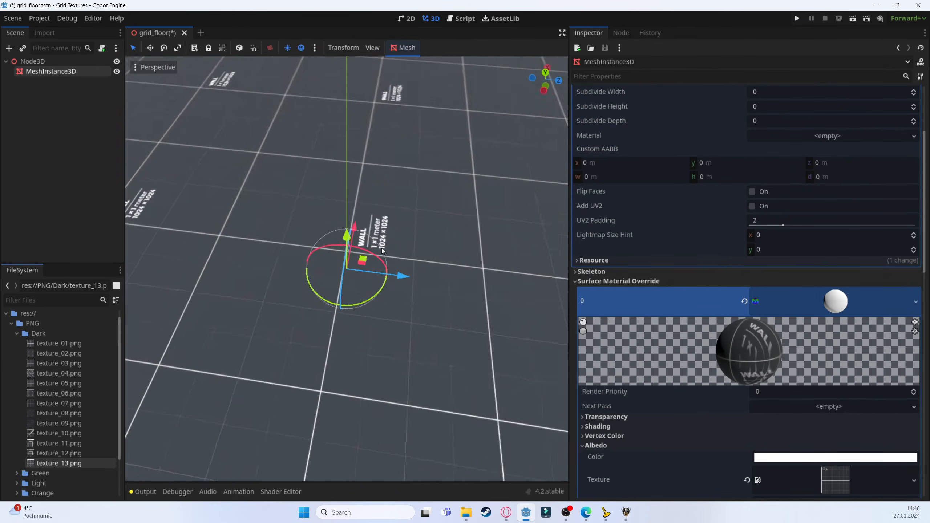
middle_click_drag(329, 272, 389, 260)
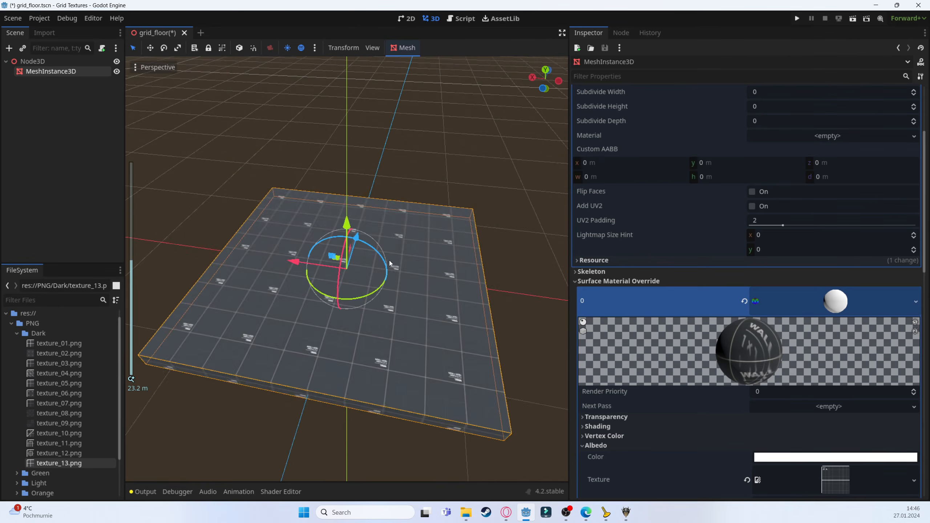
scroll(355, 299, "up", 12)
middle_click_drag(347, 299, 475, 256)
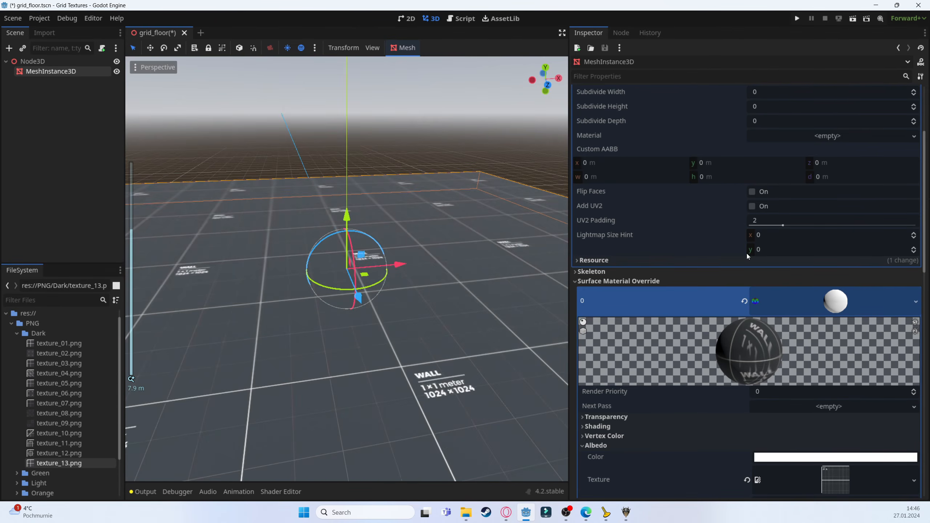
scroll(746, 253, "down", 3)
scroll(432, 313, "down", 6)
scroll(661, 355, "up", 5)
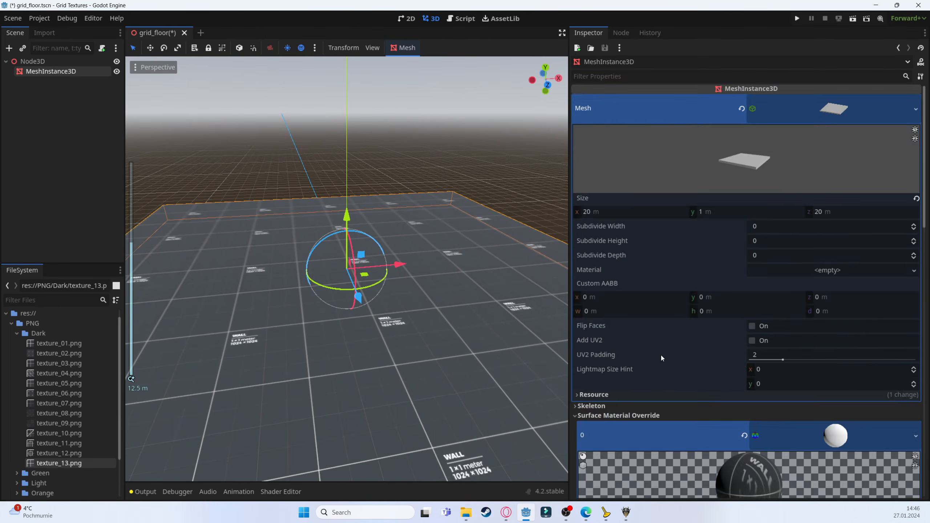
scroll(661, 354, "down", 4)
Open the Orange texture folder and replace the albedo texture with its texture_01.png
left_click(16, 492)
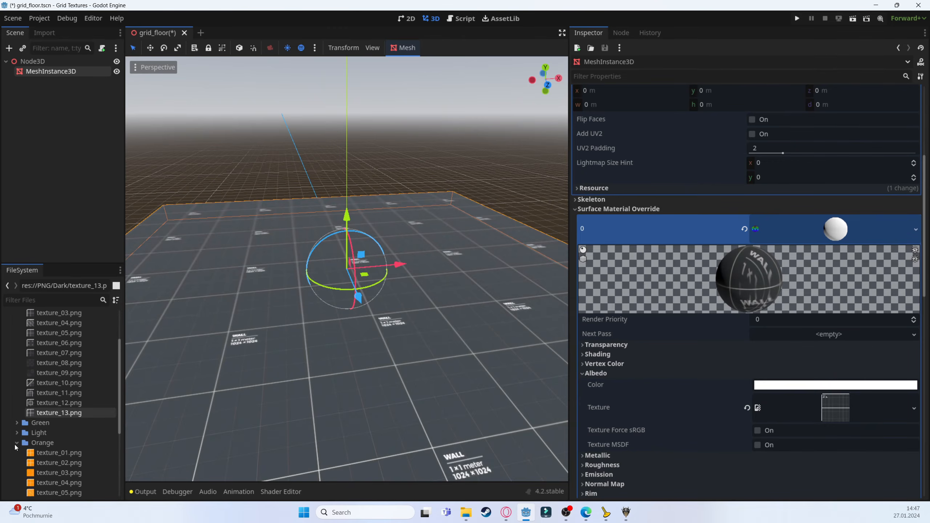
scroll(50, 453, "down", 5)
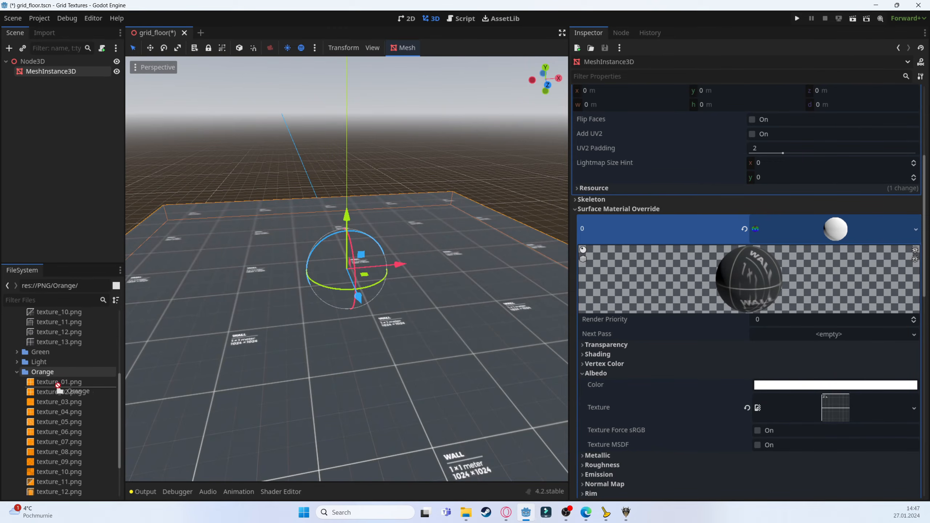
left_click_drag(55, 382, 817, 406)
Open the Red texture folder and replace the albedo texture with its texture_07.png
scroll(428, 356, "down", 4)
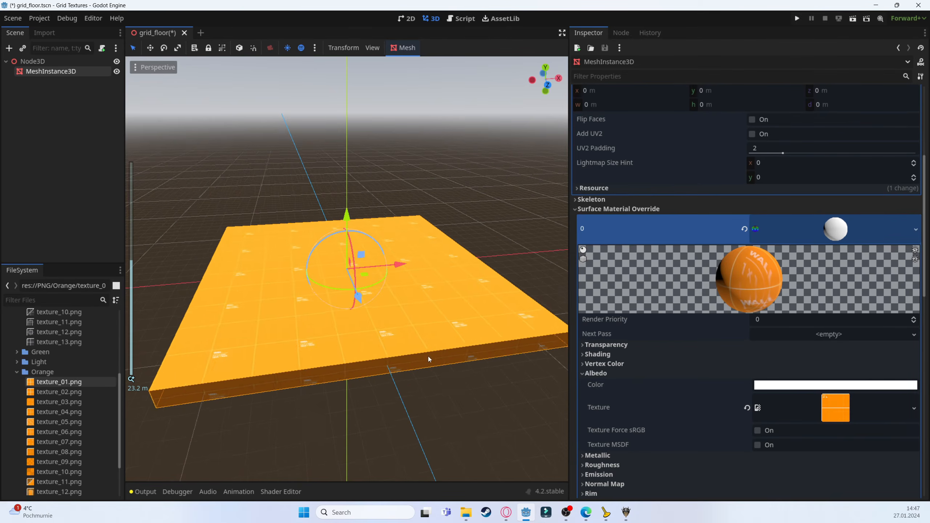
scroll(33, 464, "down", 3)
double_click(34, 464)
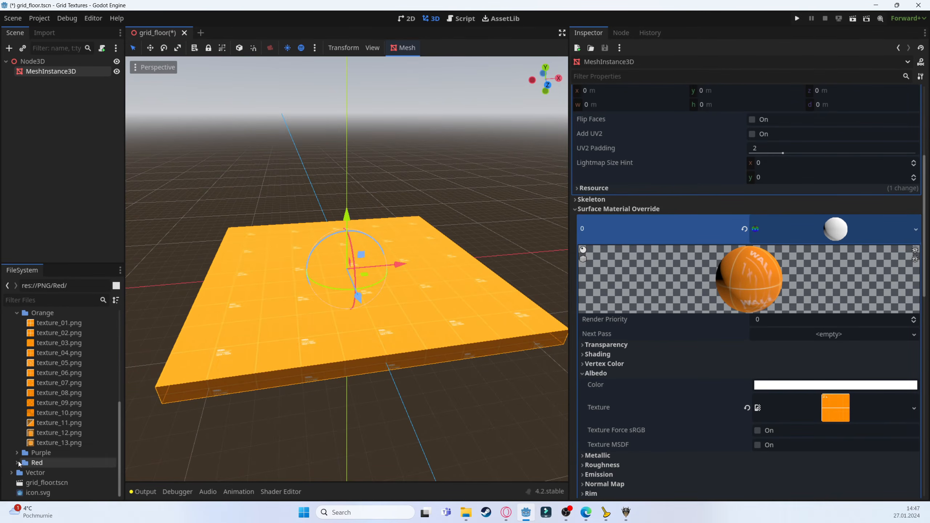
scroll(51, 490, "down", 5)
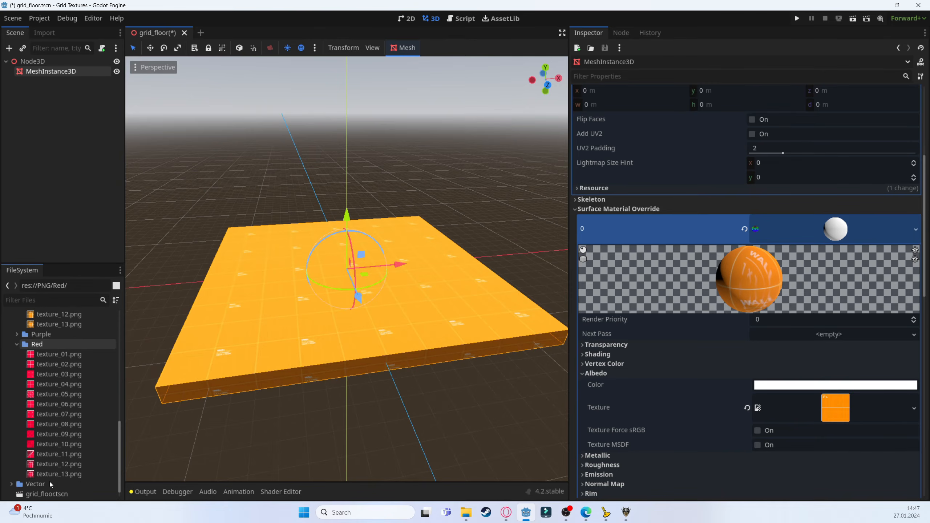
left_click_drag(41, 414, 831, 408)
Open the Light texture folder and replace the albedo texture with its texture_03.png
scroll(370, 281, "up", 3)
scroll(373, 283, "up", 5)
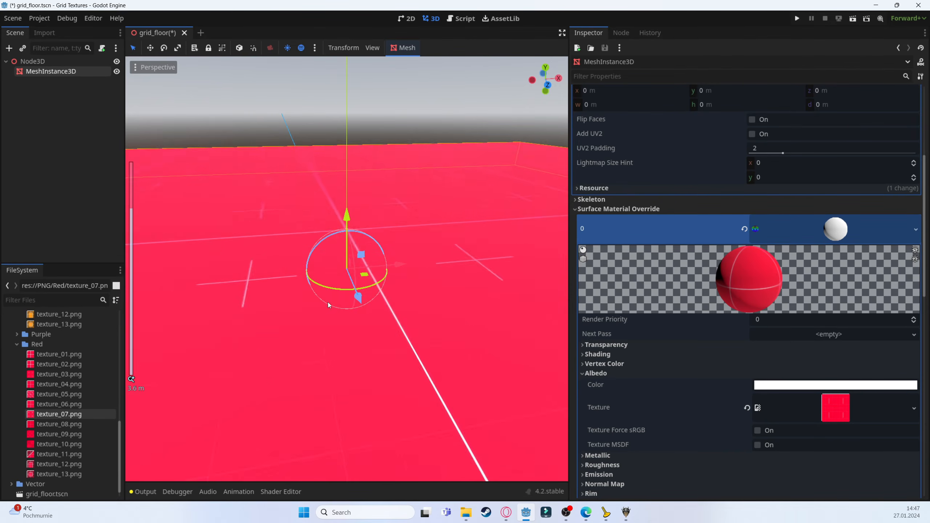
middle_click_drag(327, 302, 442, 294)
scroll(32, 362, "up", 10)
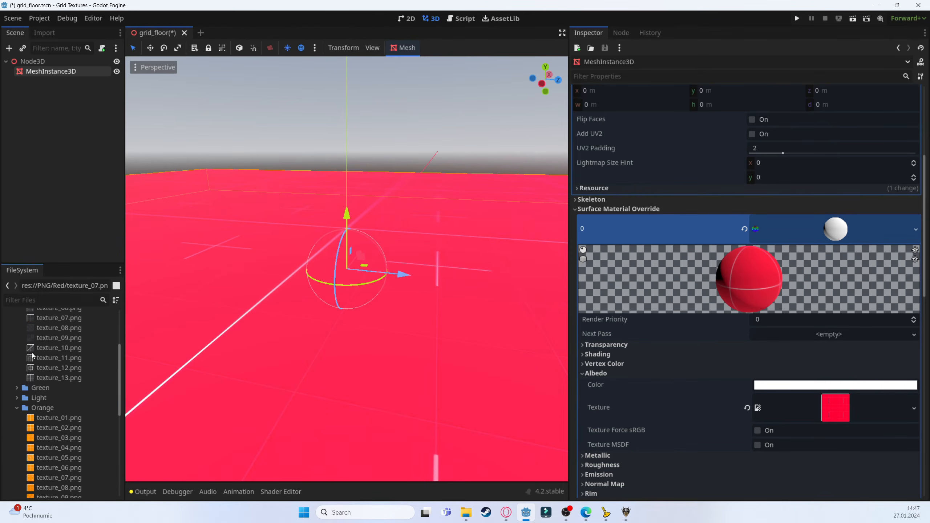
left_click(17, 397)
left_click_drag(59, 427, 813, 416)
Replace the albedo texture with the Light folder's texture_08.png
scroll(375, 347, "down", 5)
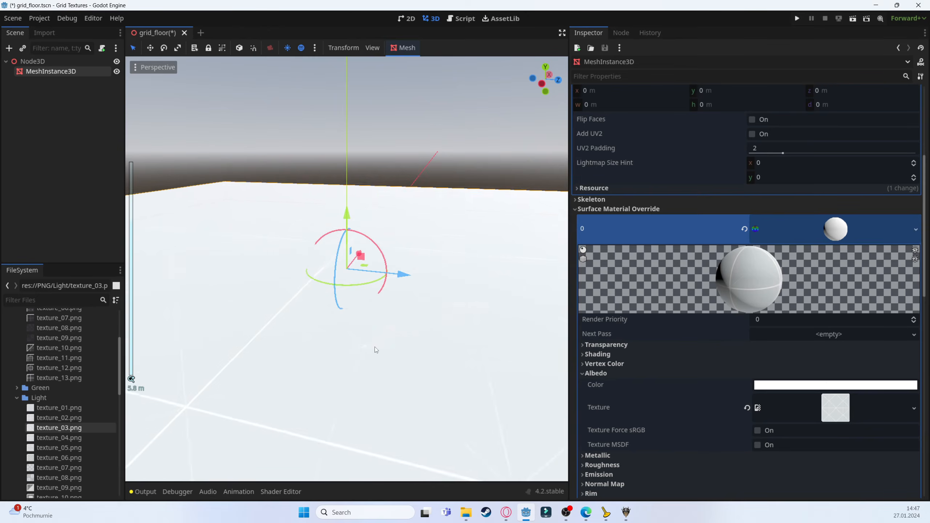
left_click_drag(55, 478, 830, 409)
scroll(493, 347, "down", 4)
scroll(700, 381, "down", 5)
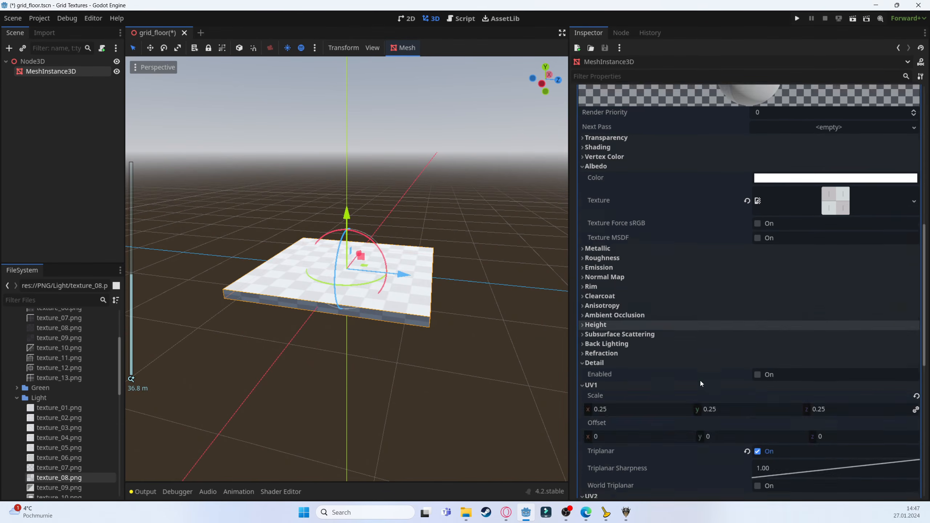
Expand the material's Transparency, Shading and Vertex Color sections to review their settings
scroll(678, 339, "up", 2)
left_click(596, 241)
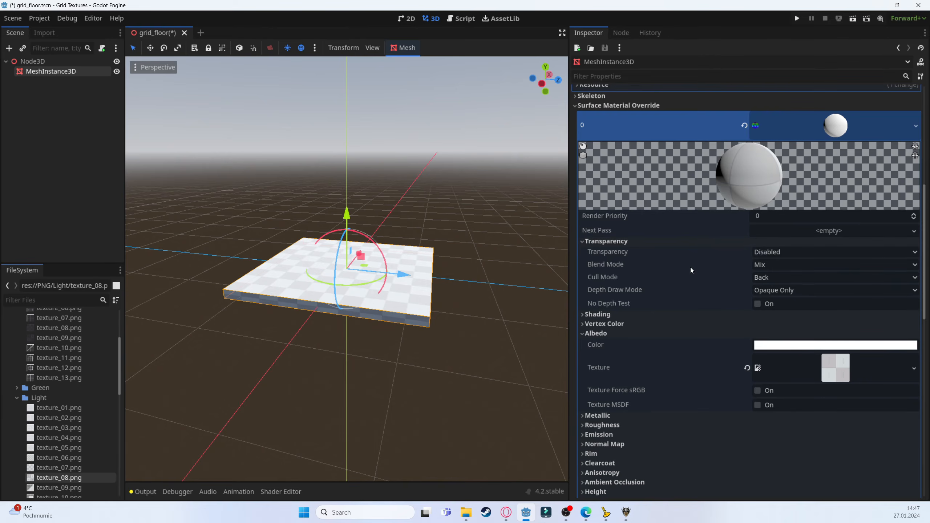
left_click(609, 314)
left_click(619, 389)
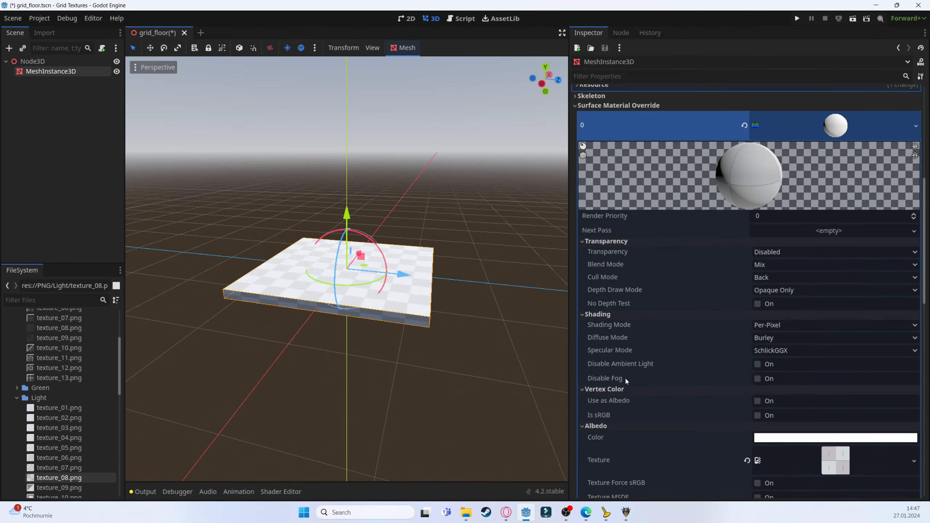
scroll(688, 275, "up", 2)
scroll(722, 336, "down", 15)
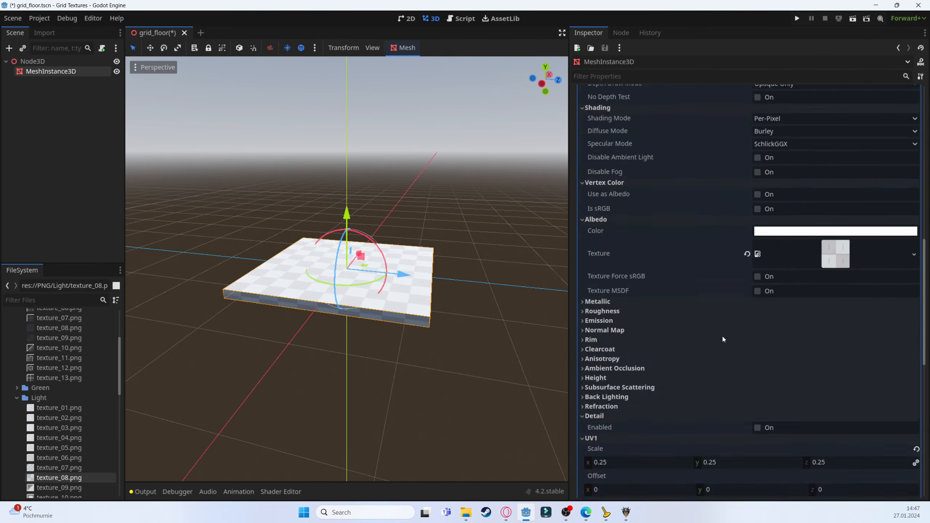
scroll(703, 334, "up", 4)
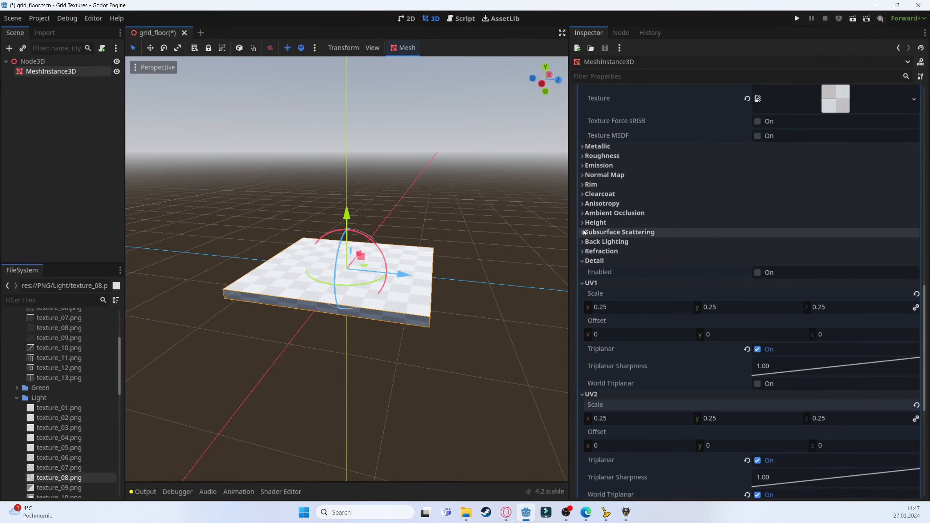
scroll(292, 294, "up", 5)
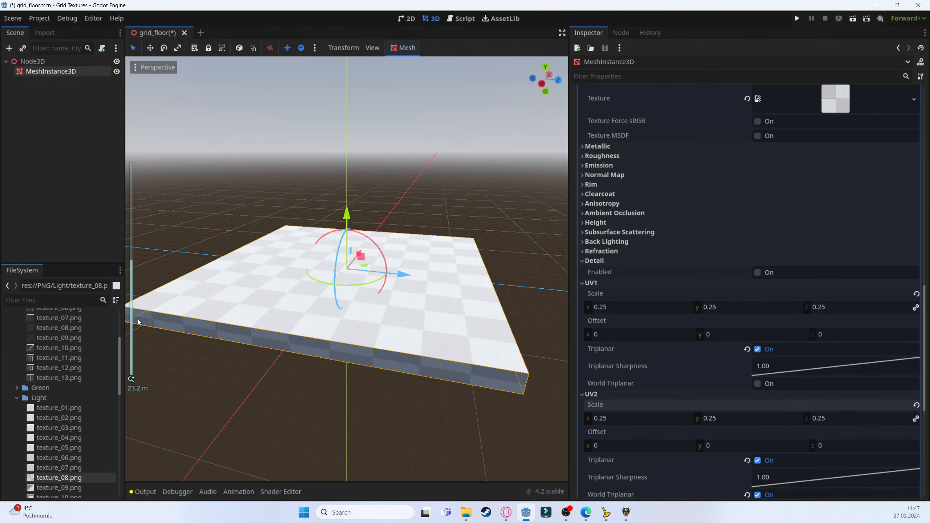
Replace the albedo texture with the Dark folder's texture_08.png
scroll(67, 362, "up", 2)
left_click_drag(58, 399, 802, 101)
scroll(428, 289, "up", 5)
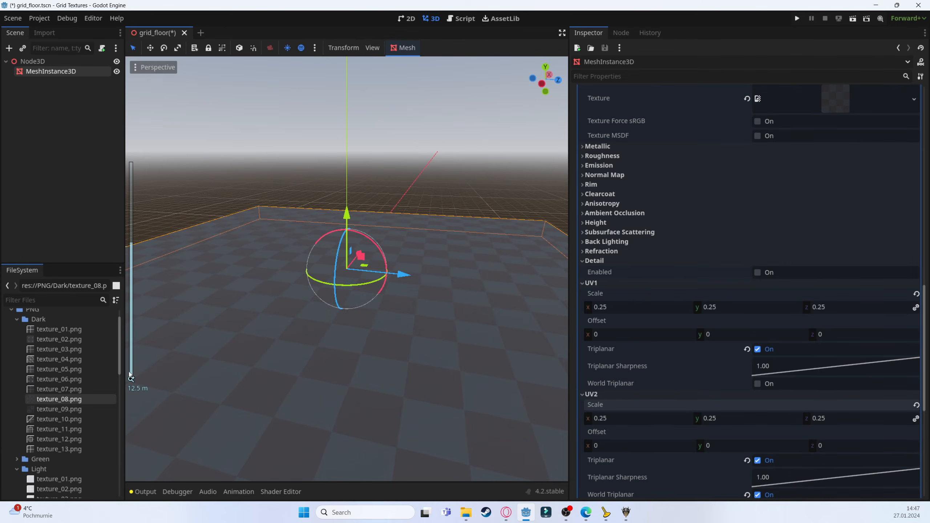
Replace the albedo texture with the Dark folder's texture_10.png
left_click_drag(46, 419, 798, 100)
middle_click_drag(367, 315, 501, 357)
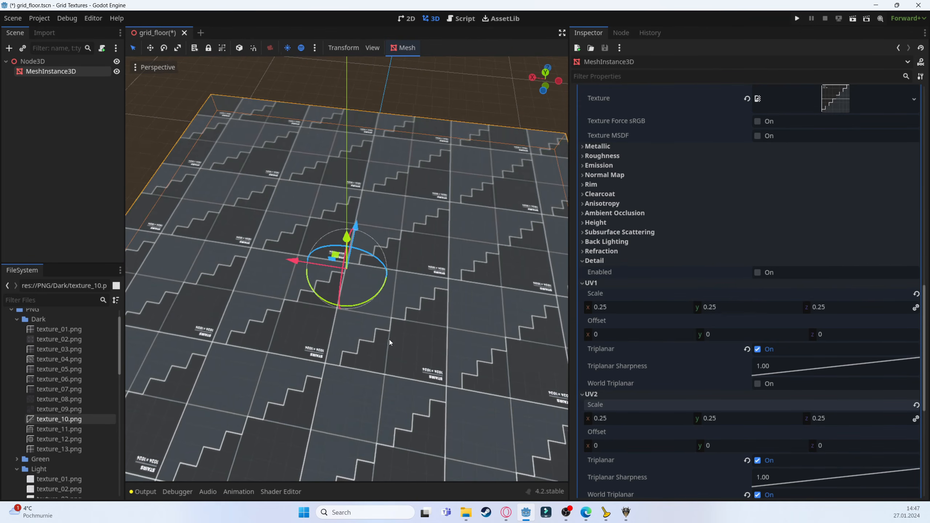
middle_click_drag(380, 352, 165, 330)
Replace the albedo texture with the Dark folder's texture_02.png
left_click_drag(37, 340, 820, 101)
mouse_move(301, 297)
middle_mouse_down()
mouse_move(452, 236)
mouse_move(318, 298)
mouse_move(300, 286)
mouse_move(335, 316)
mouse_move(331, 266)
mouse_move(416, 215)
mouse_move(366, 307)
mouse_move(342, 315)
mouse_move(195, 285)
mouse_move(216, 314)
mouse_move(292, 309)
middle_mouse_up()
scroll(309, 294, "down", 7)
scroll(310, 294, "up", 5)
scroll(293, 299, "up", 3)
scroll(341, 315, "down", 8)
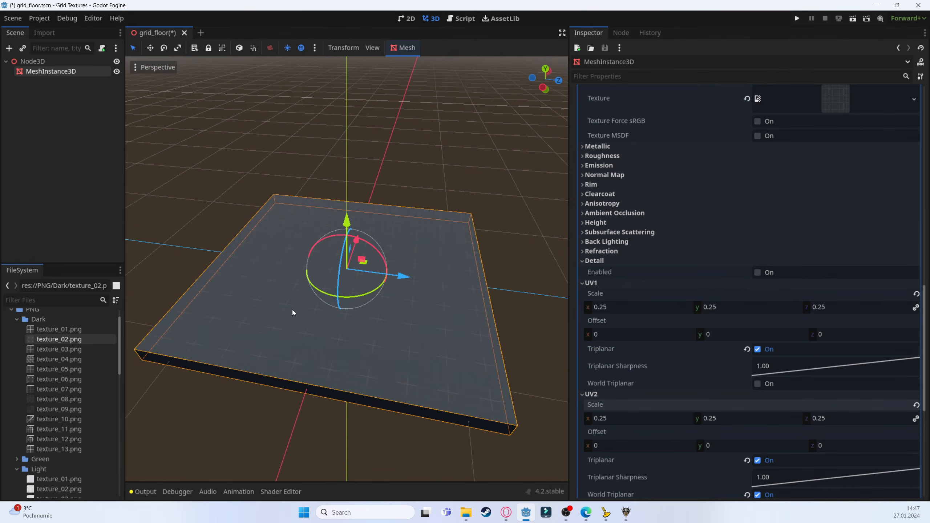